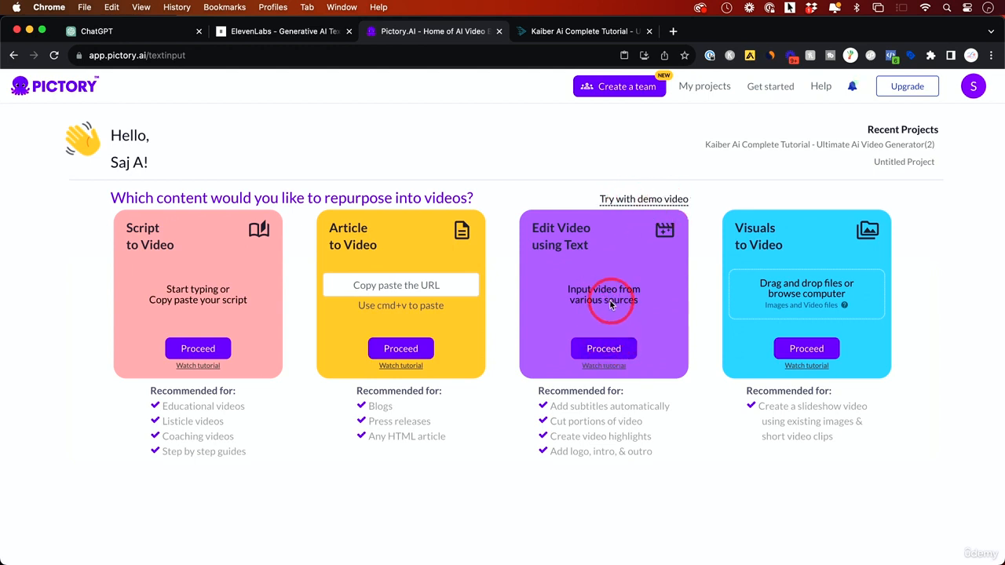
Step: Start a project with Edit Video using Text and bring up the Finder window with the recordings beside the upload area
click(600, 350)
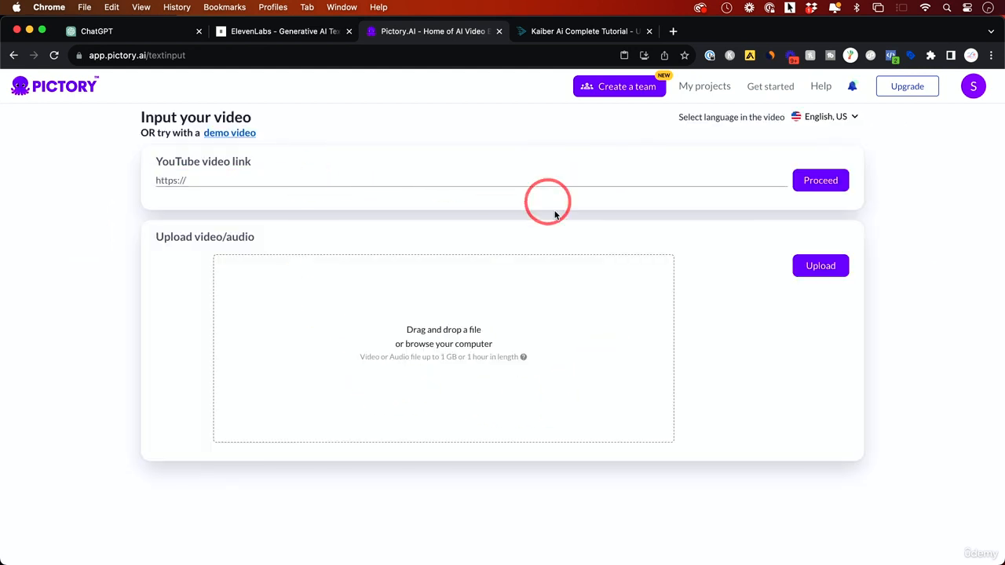
click(227, 178)
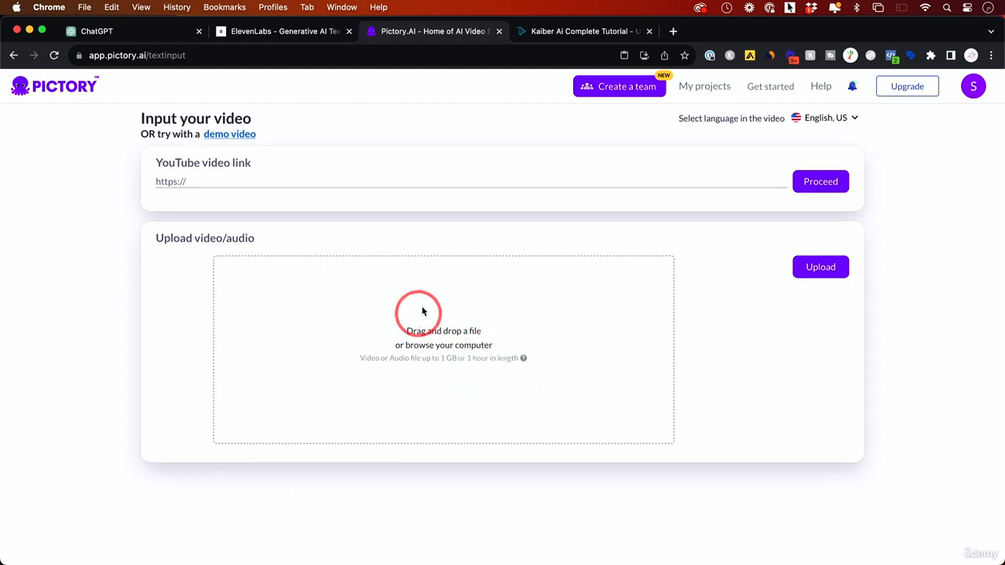
key(super+Tab)
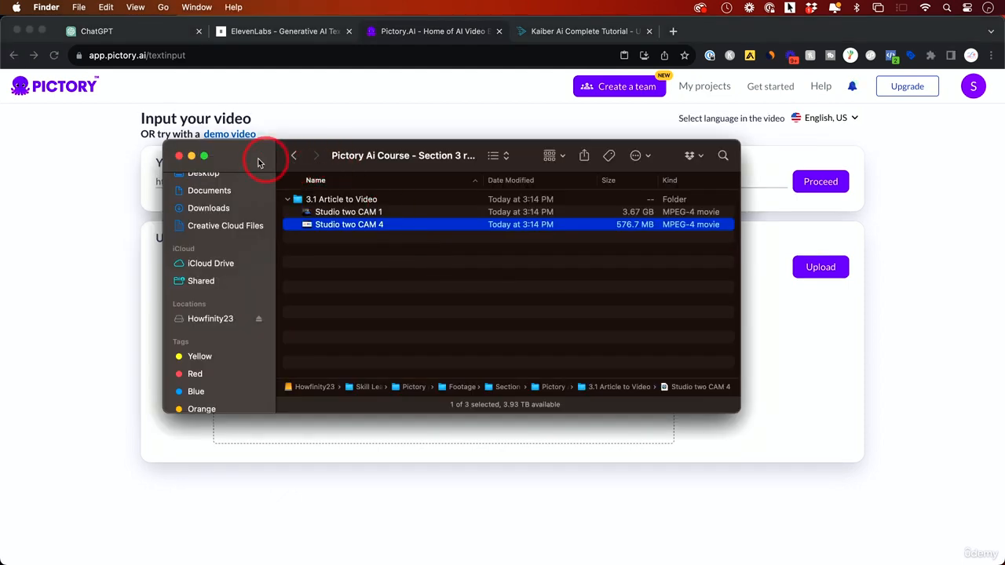
drag(253, 156, 585, 224)
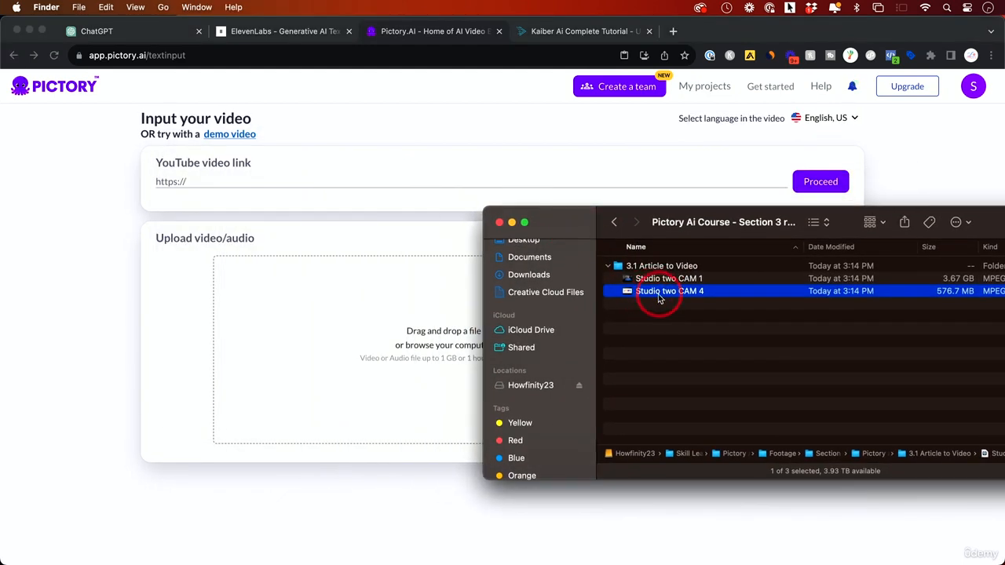
Step: Preview the Studio two CAM 4 recording in Finder, skipping ahead to about 08:19, and close the preview
key(space)
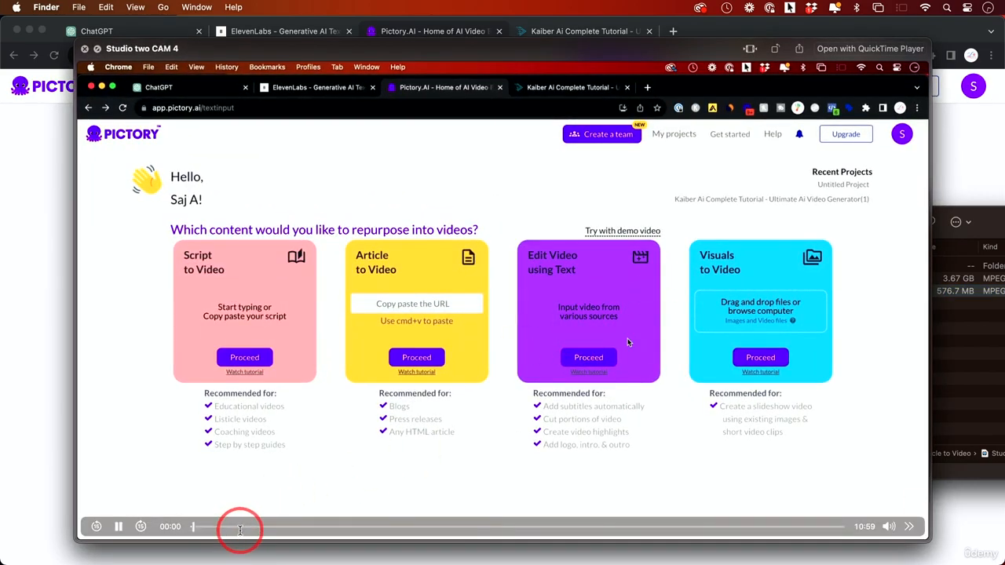
drag(240, 530, 685, 527)
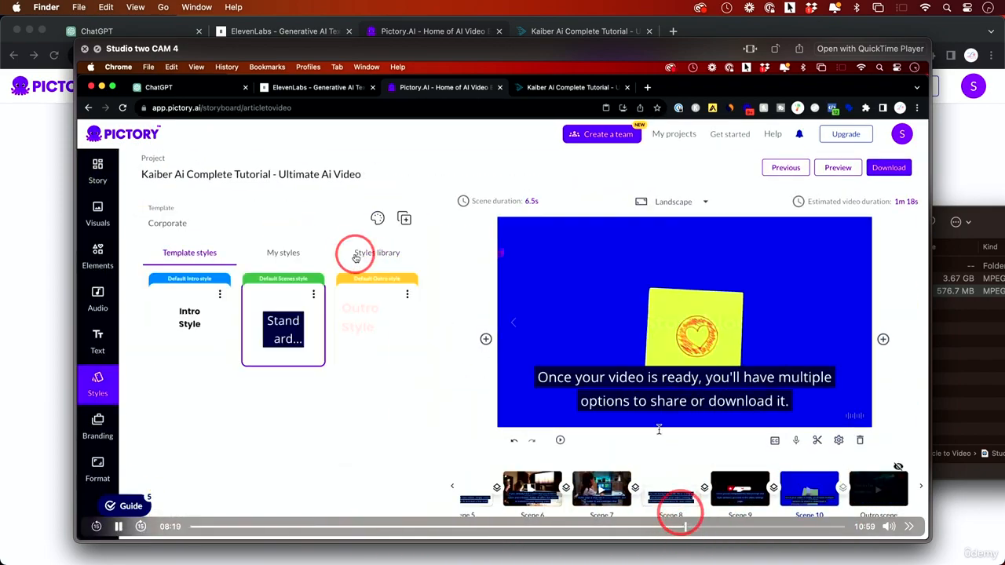
key(space)
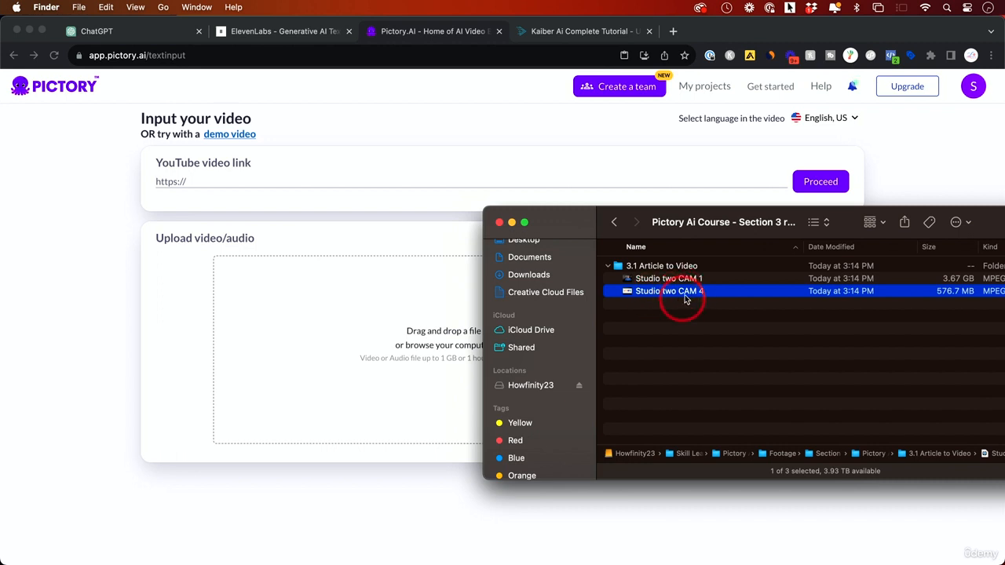
Step: Upload Studio two CAM 4.mp4 from Finder as the source video and proceed to its transcription
drag(687, 298, 341, 334)
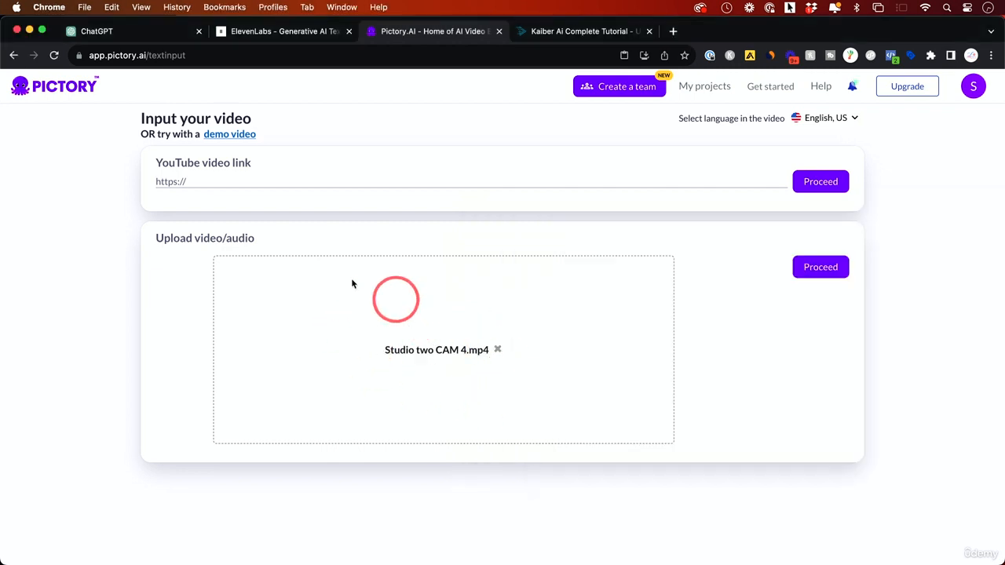
click(815, 270)
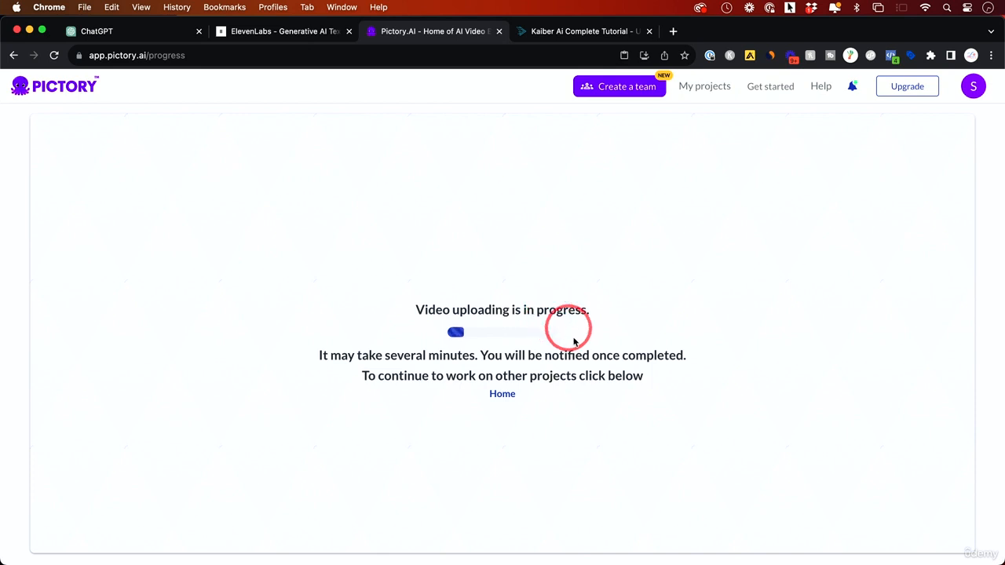
scroll(541, 330, down, 1)
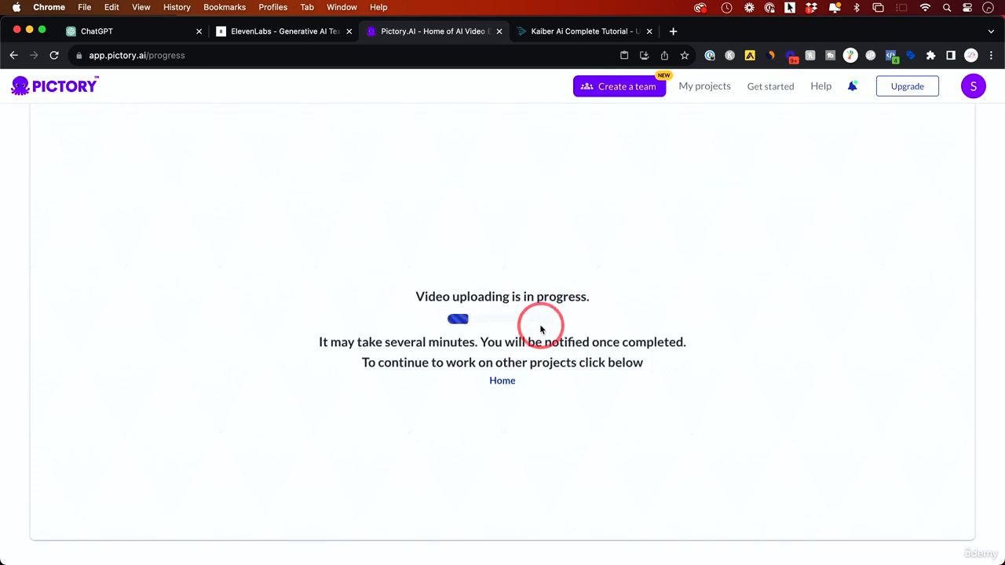
scroll(541, 328, up, 1)
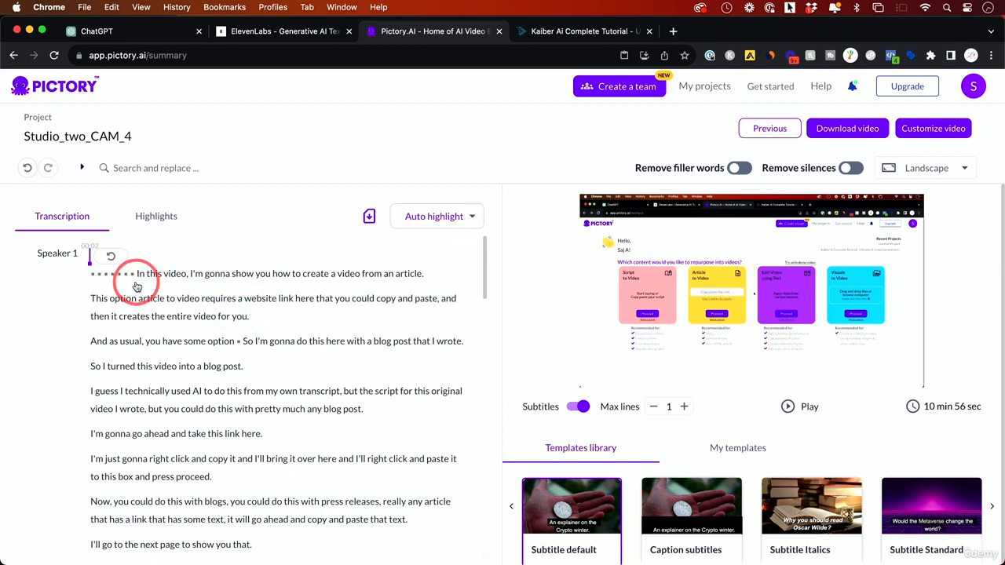
Step: Rename the project as "Pictory Article To video"
click(95, 135)
drag(144, 134, 9, 139)
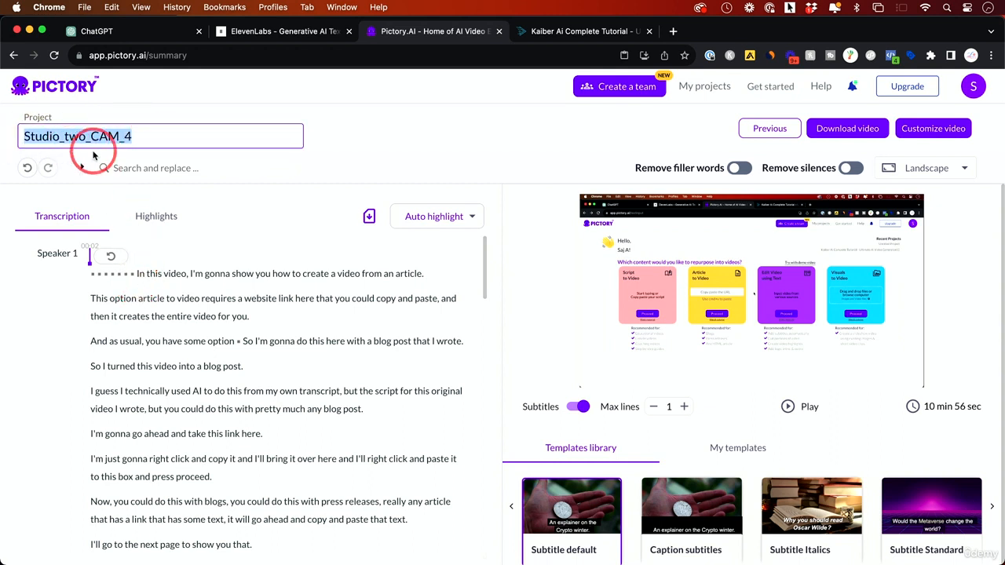
text(Pictory Article To video)
click(209, 153)
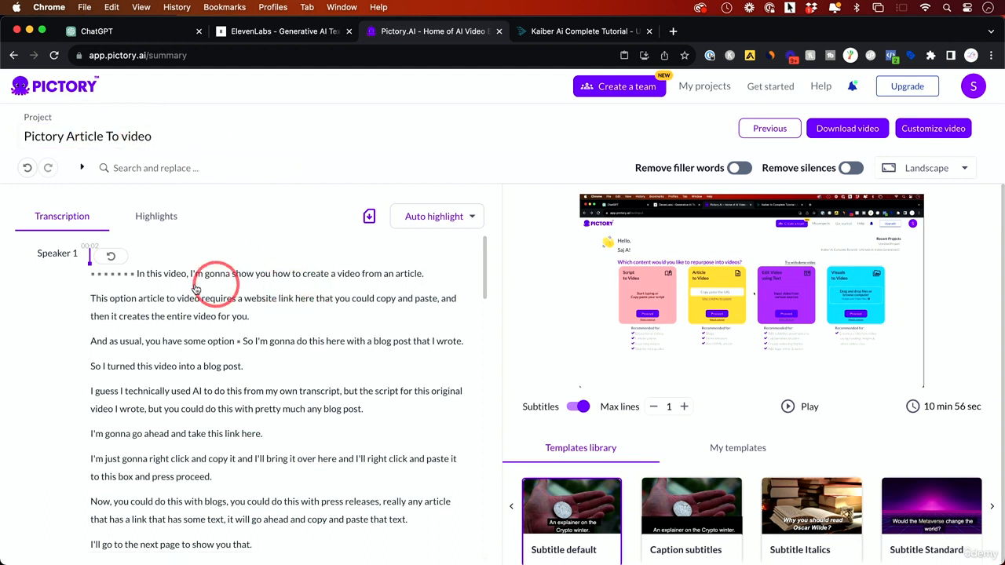
Step: Jump between the transcript lines starting "In this video" and "I guess I technically", and play the video from the first one
click(139, 277)
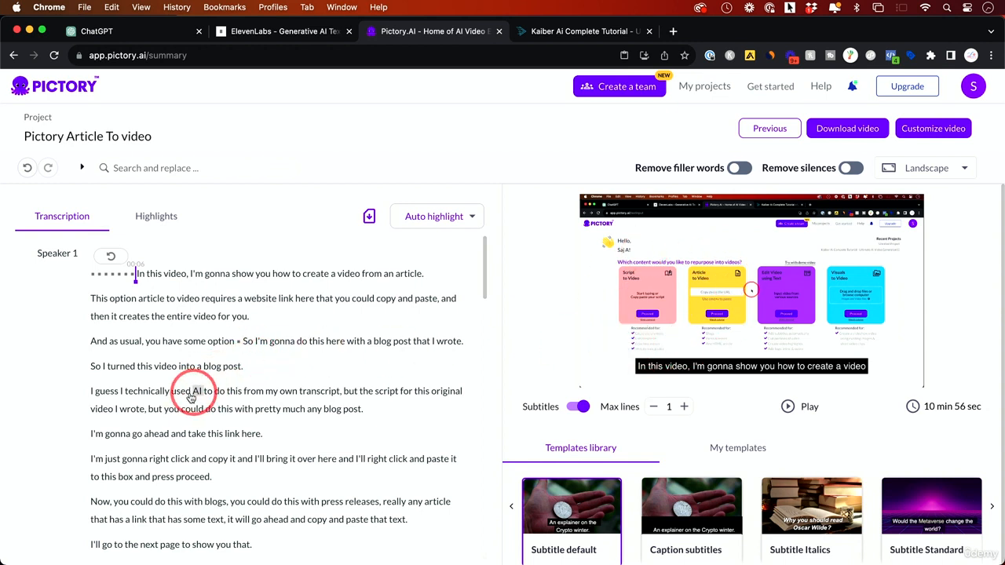
click(92, 392)
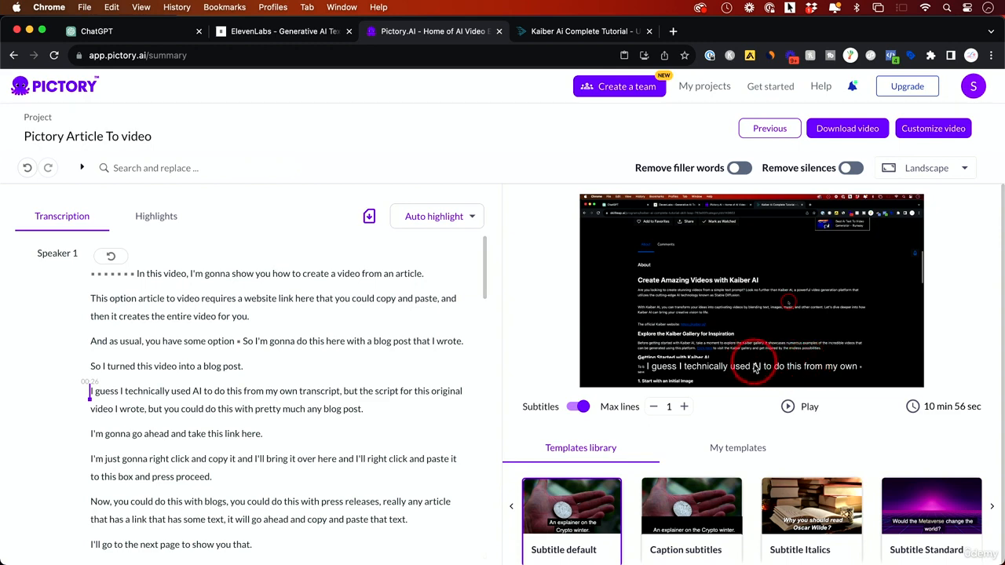
scroll(707, 446, down, 1)
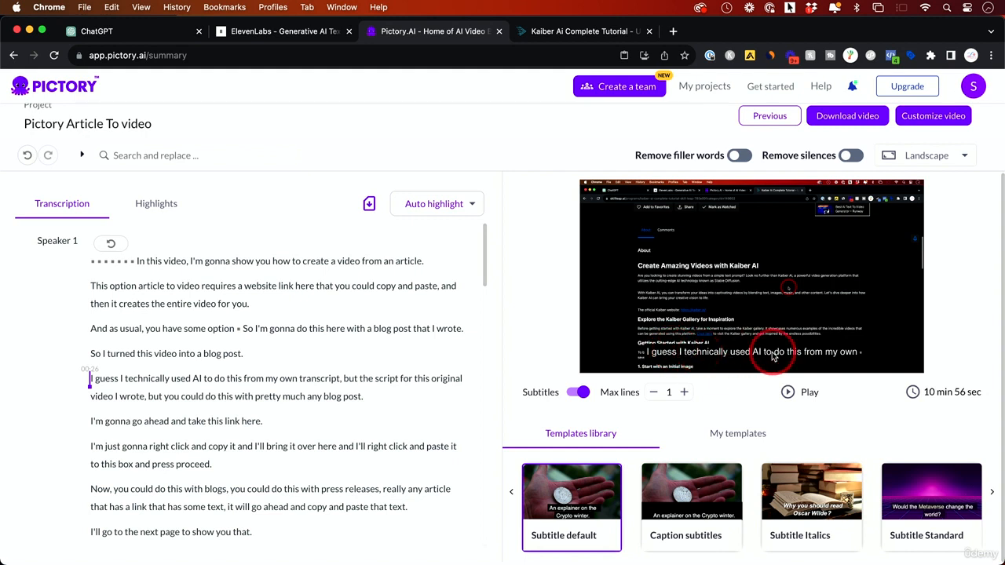
click(136, 264)
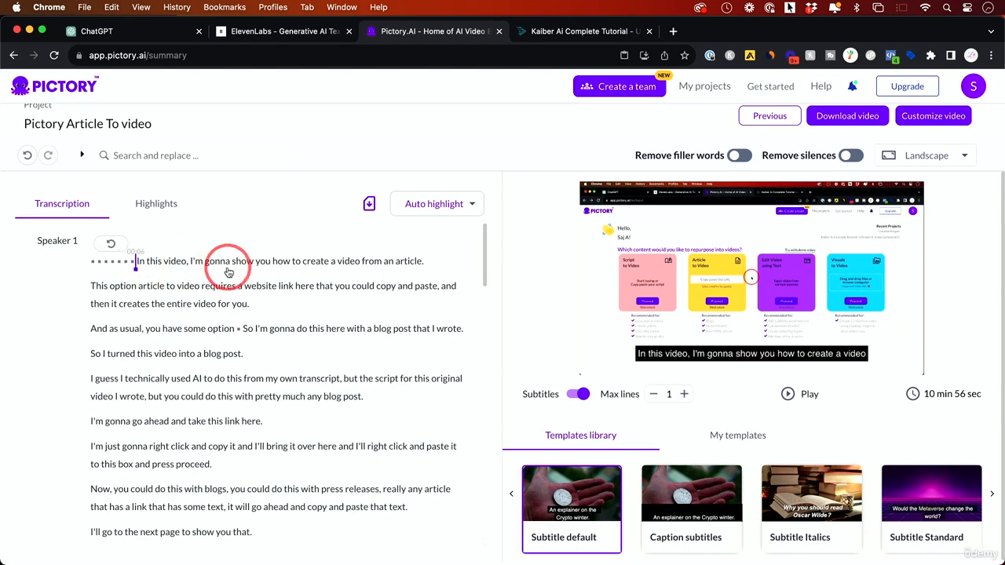
key(XF86AudioMute)
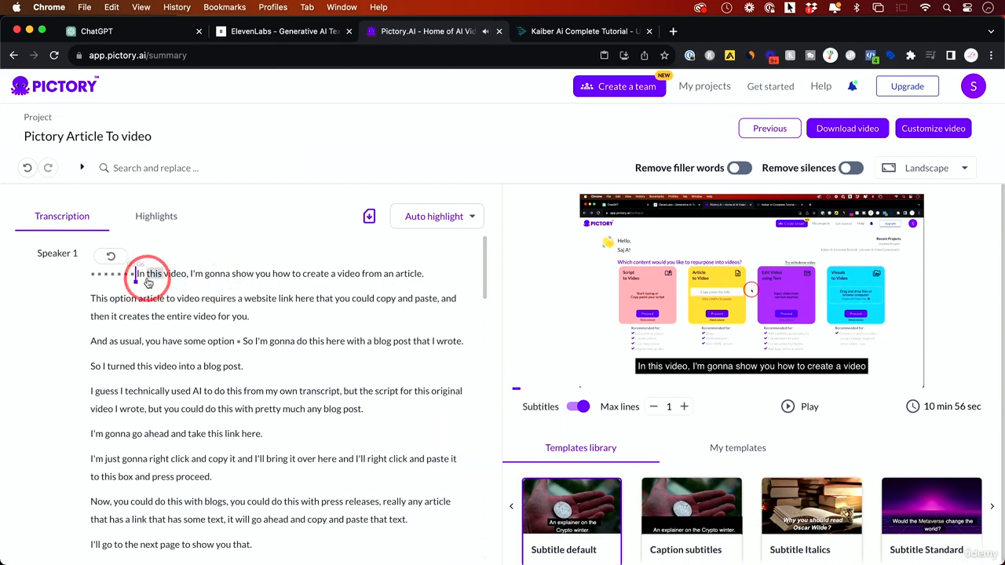
key(space)
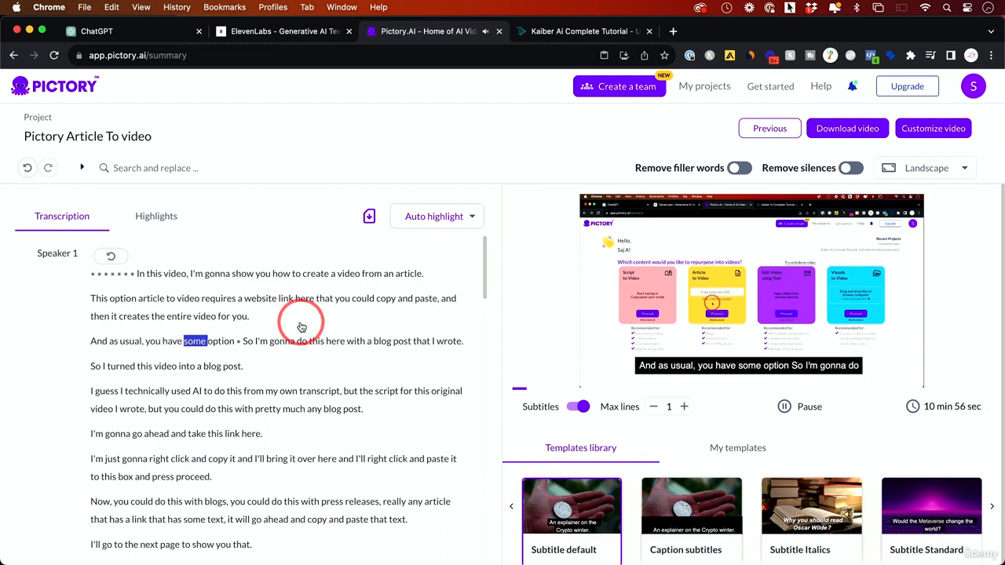
Step: Delete the sentence "So I turned this video into a blog post." from the video through the transcript
click(109, 367)
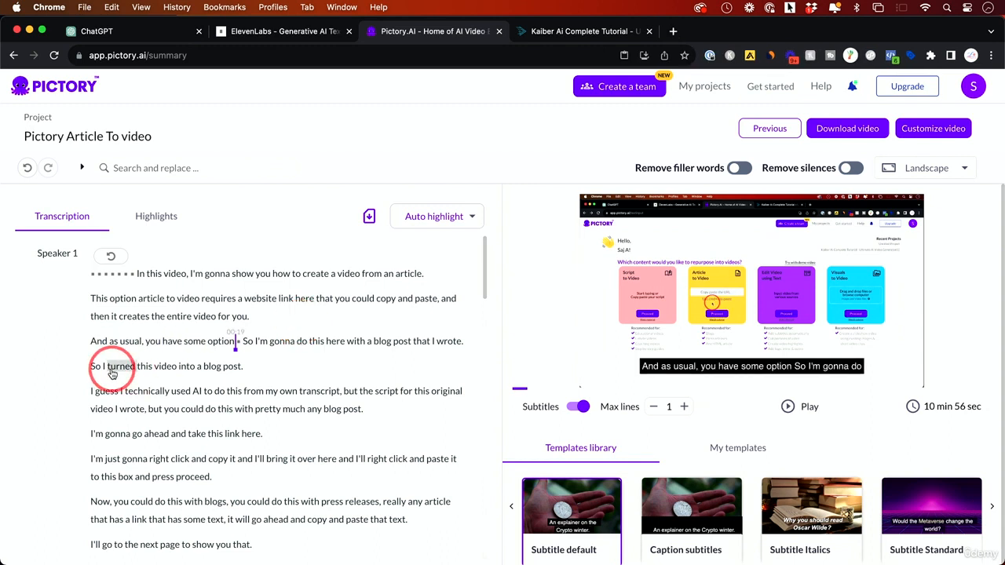
drag(90, 369, 269, 368)
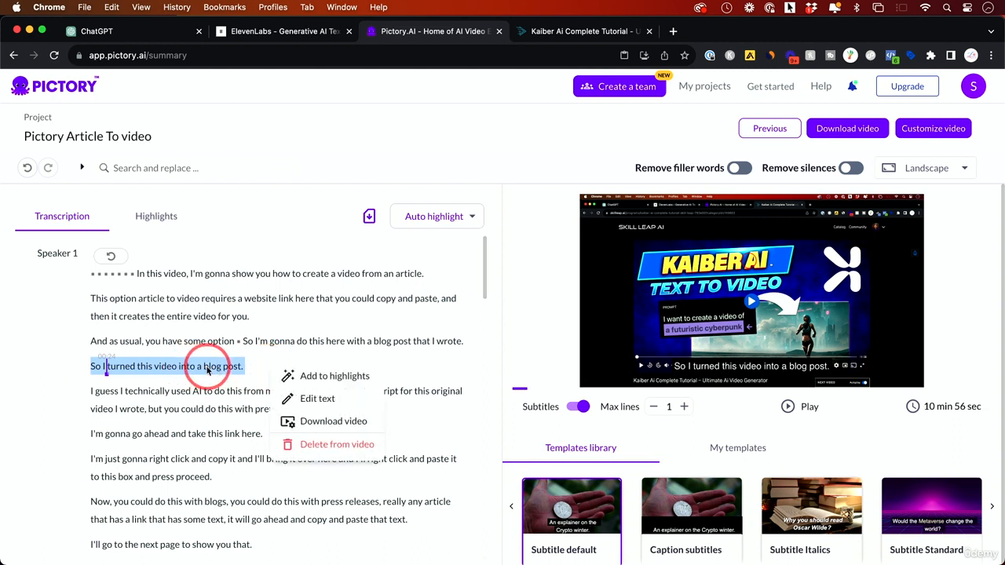
click(337, 444)
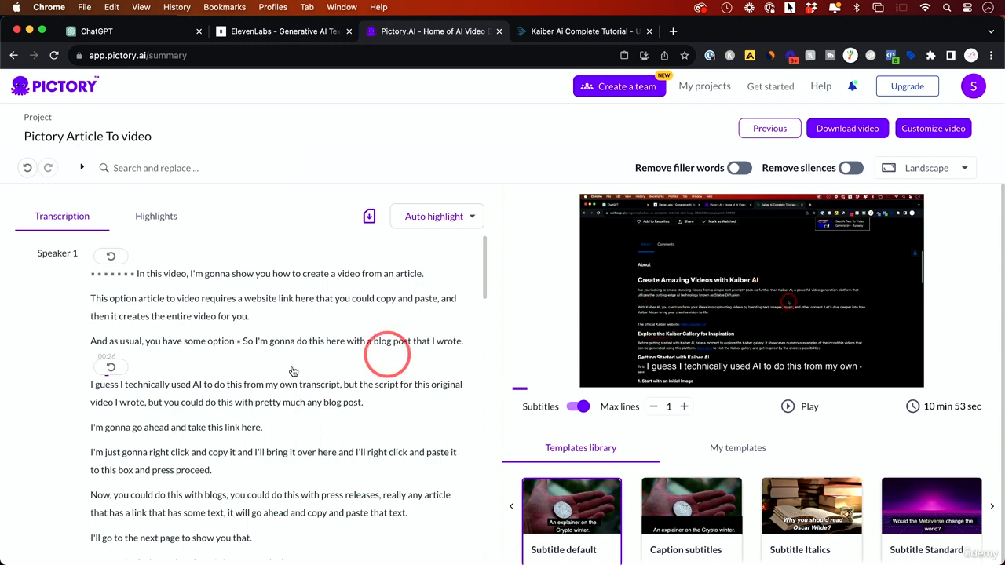
Step: Add the transcript sentence "I'm gonna go ahead and take this link here." to the highlights
scroll(117, 397, down, 1)
drag(92, 387, 271, 384)
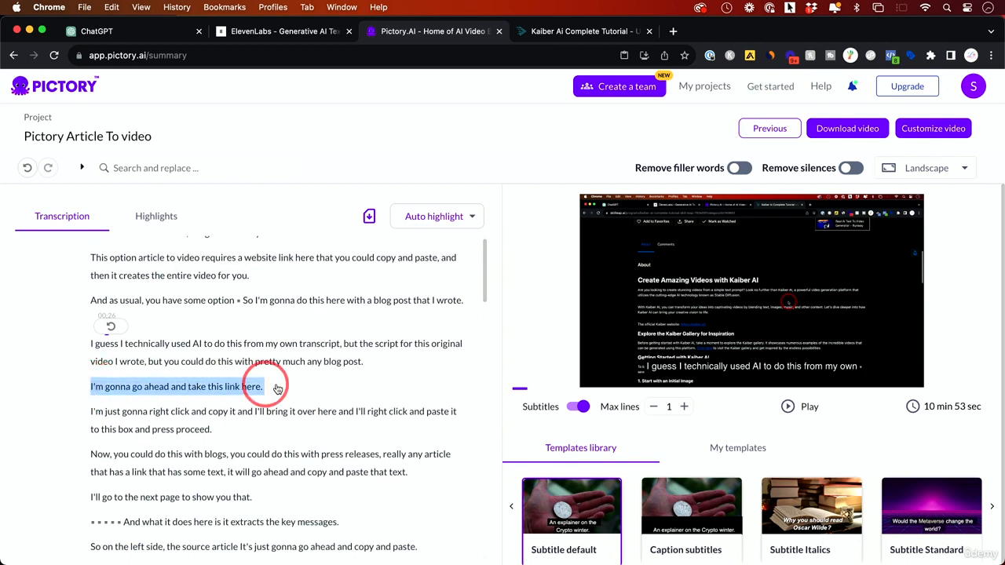
right_click(282, 381)
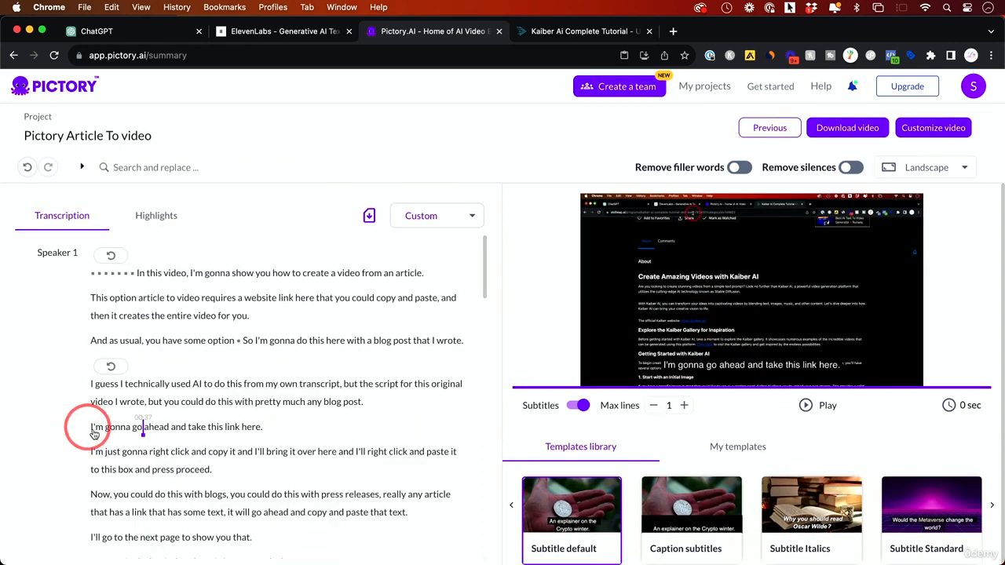
drag(93, 433, 307, 419)
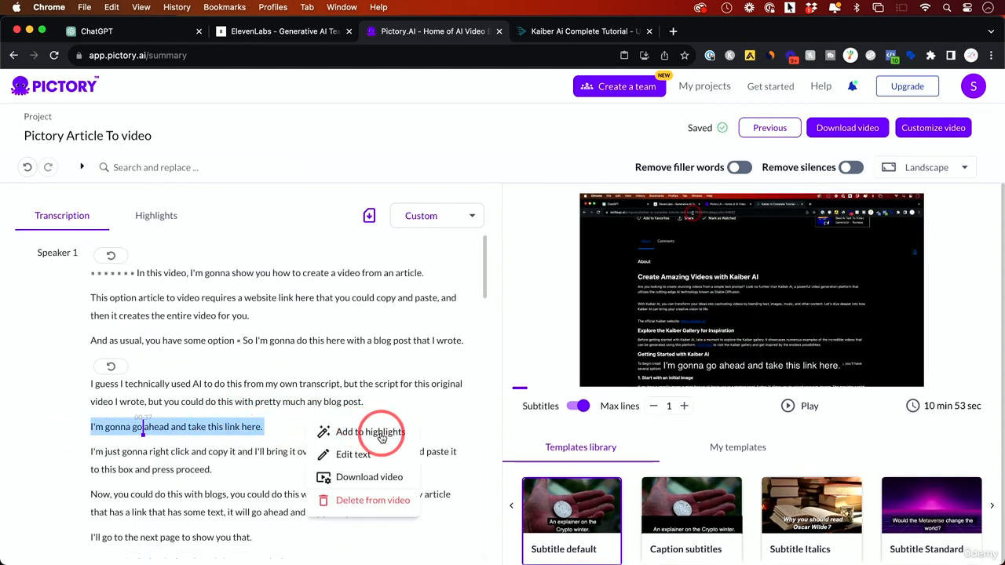
click(362, 432)
Step: Review the project's highlights with all clips selected, and return to the transcription
click(149, 218)
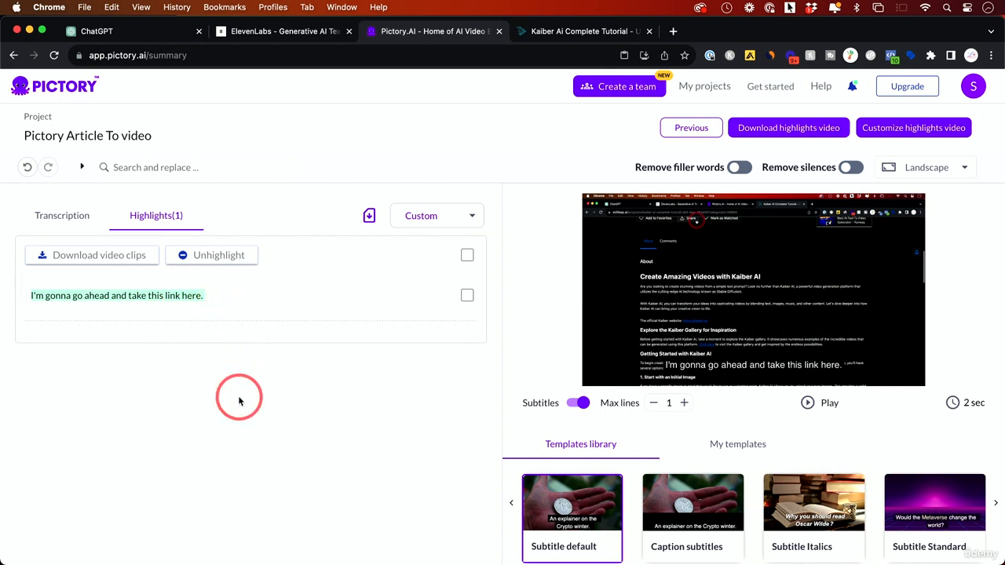
click(467, 256)
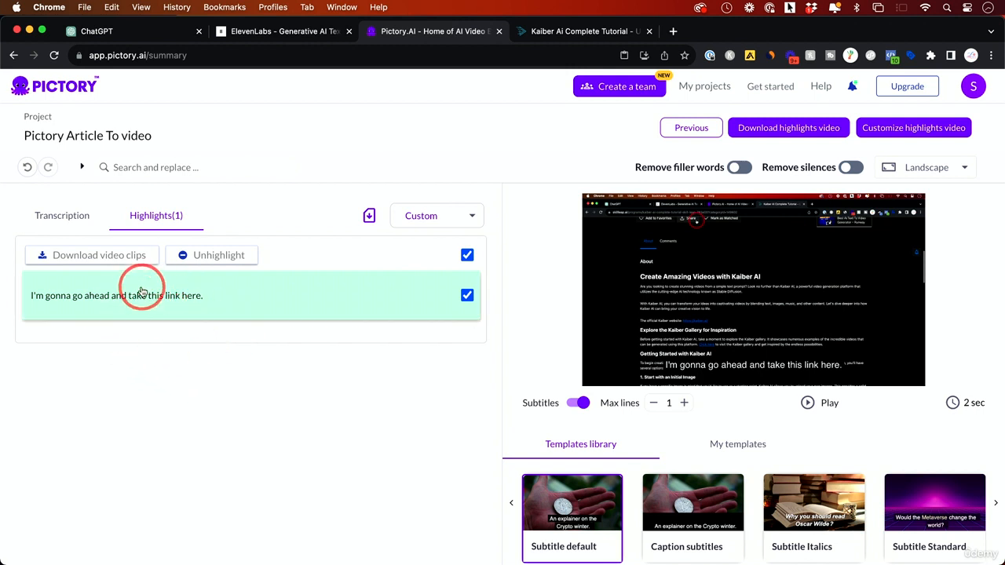
click(62, 215)
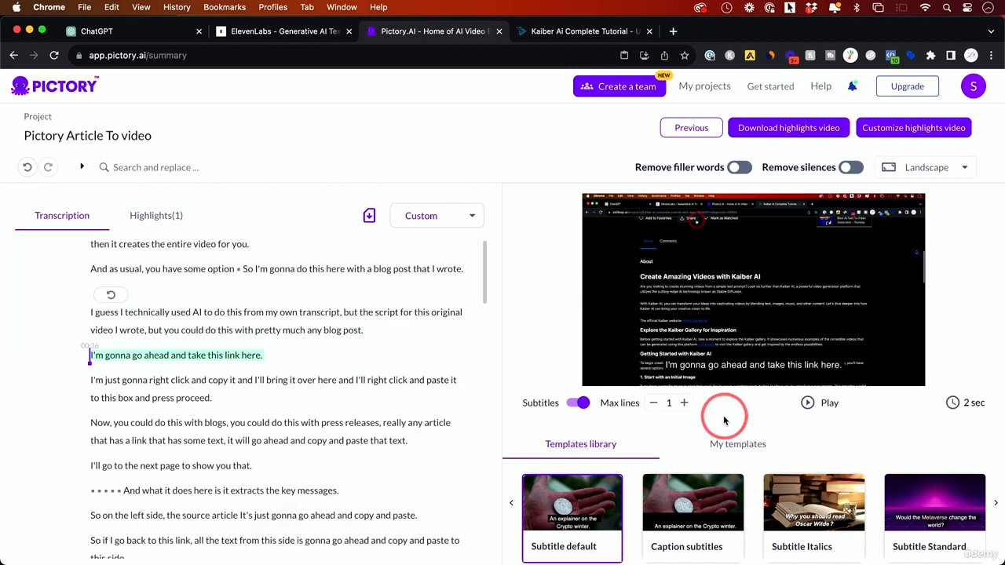
Step: Turn the subtitles off and on again, and try a maximum of 2 subtitle lines on other sentences before restoring 1
click(582, 403)
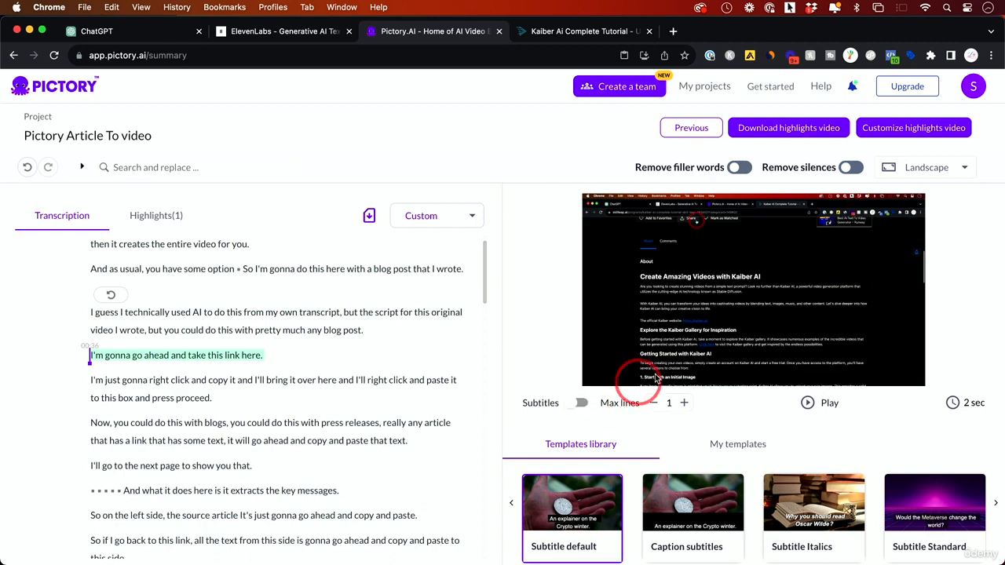
click(580, 403)
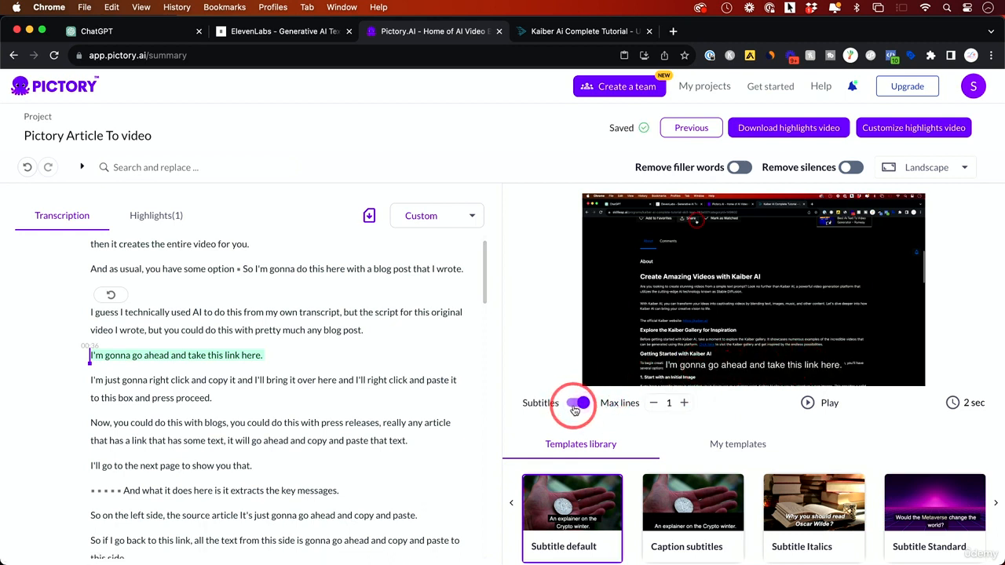
click(684, 403)
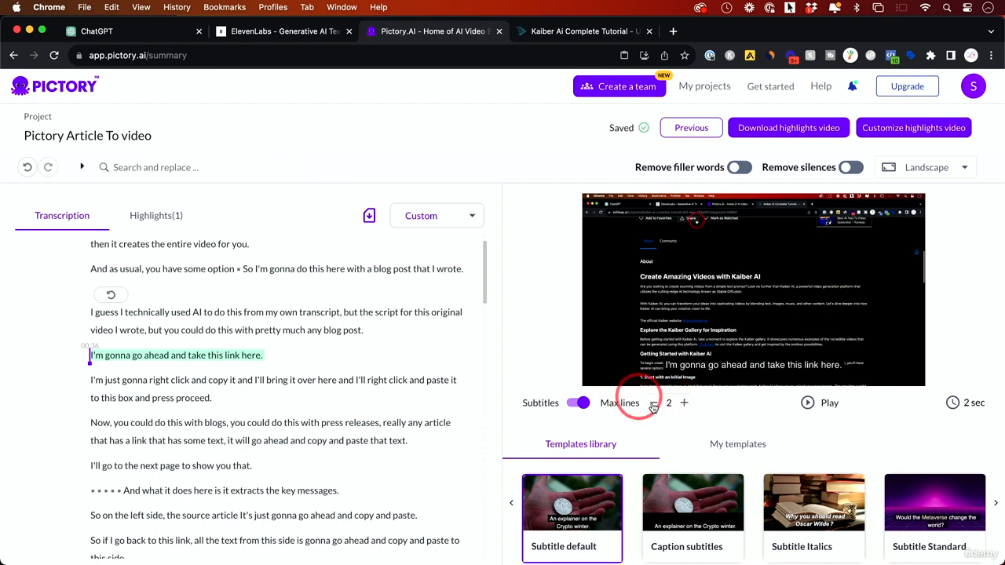
click(112, 382)
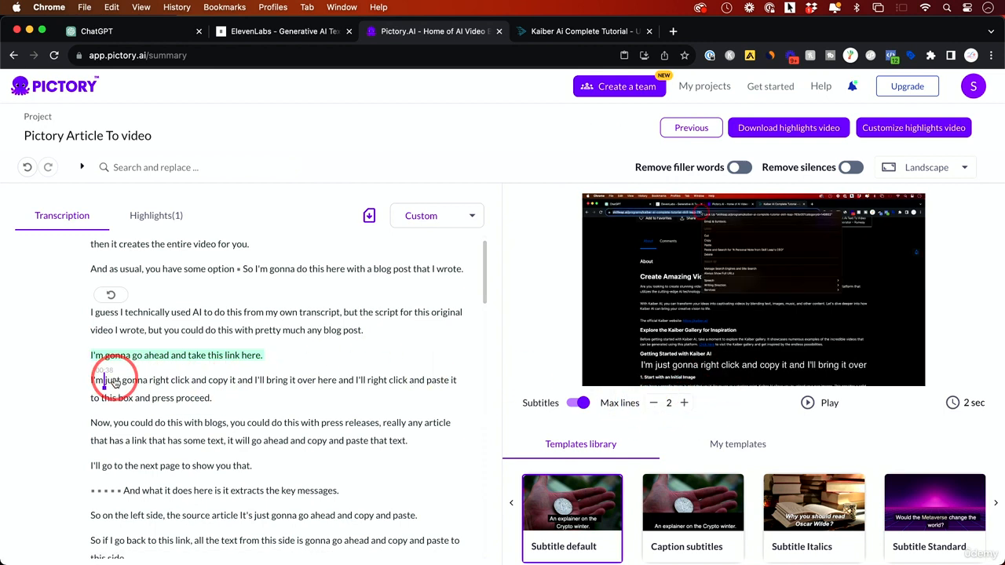
click(130, 425)
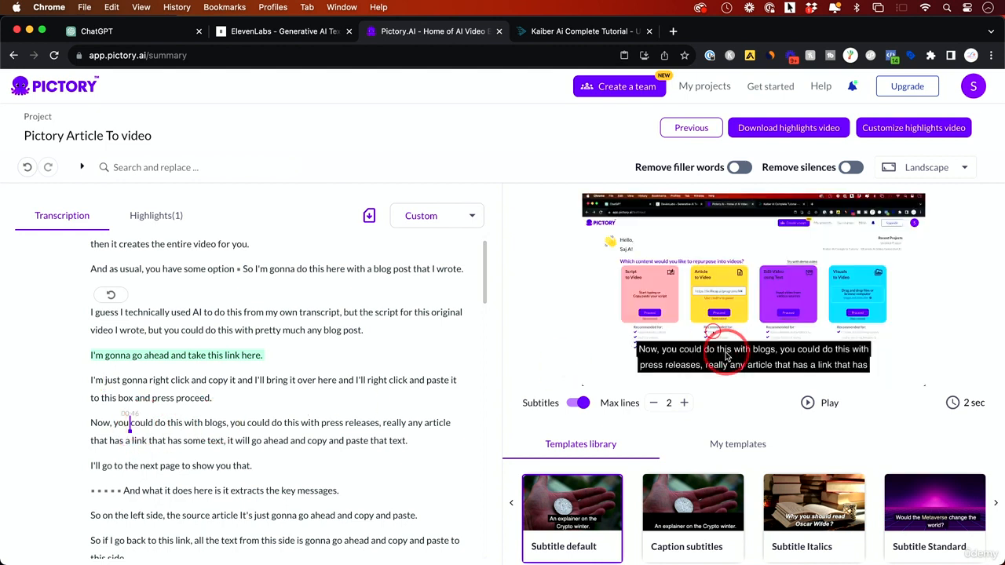
click(654, 404)
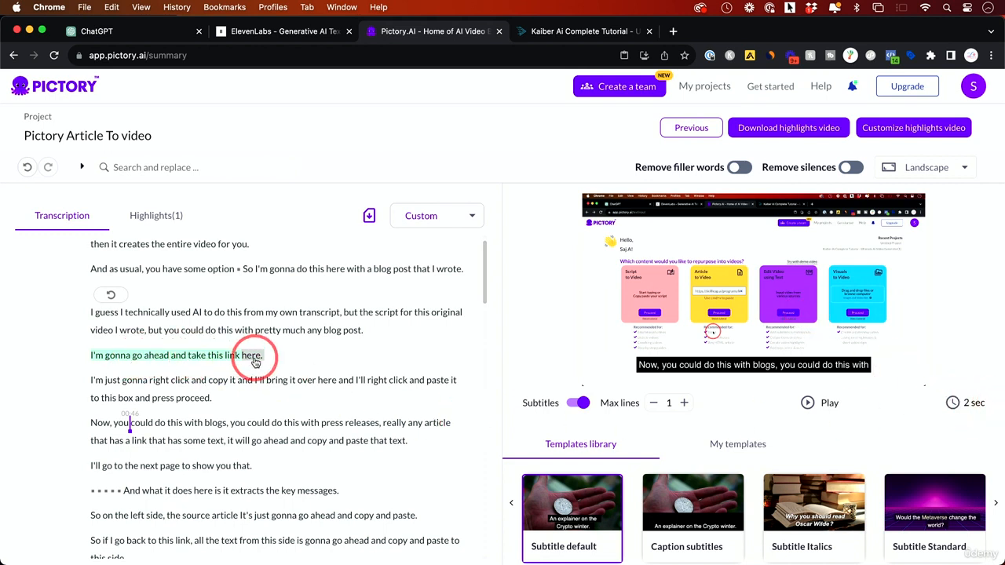
scroll(751, 431, down, 1)
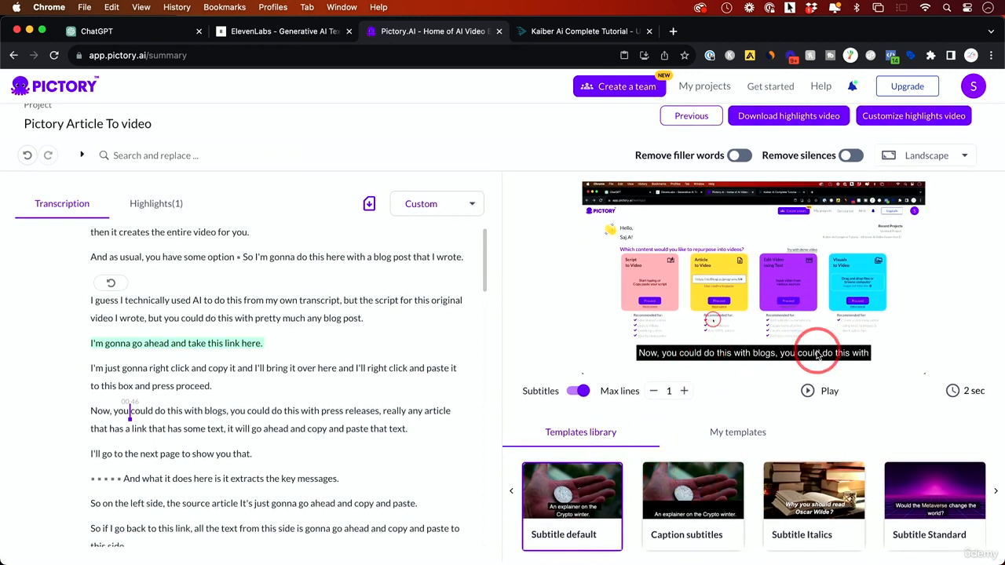
Step: Try the Subtitle Italics template on the subtitles, and apply the Subtitle Standard template instead
click(796, 481)
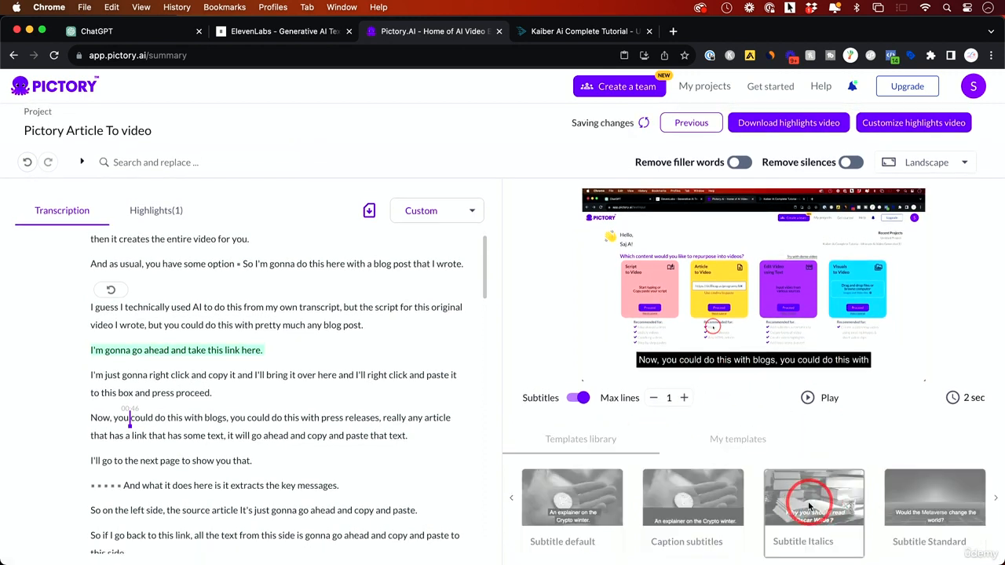
click(928, 485)
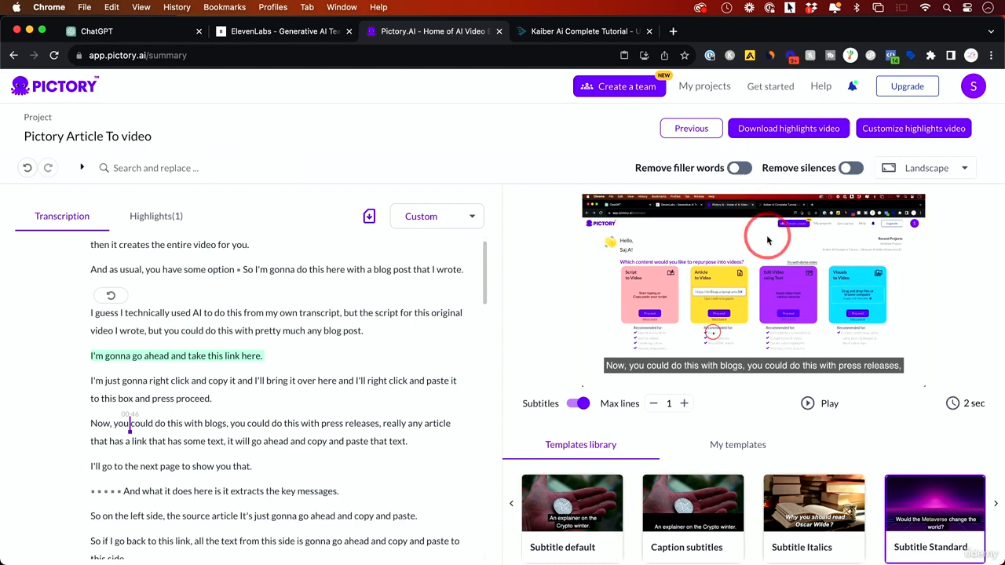
Step: Remove the filler words from the video, along with all silences of more than 1 second
click(736, 170)
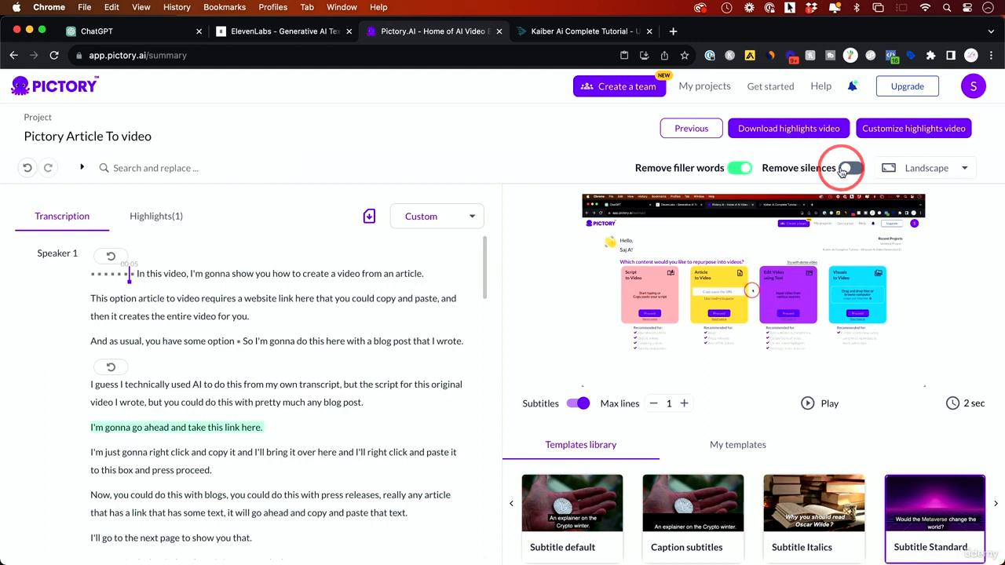
click(853, 172)
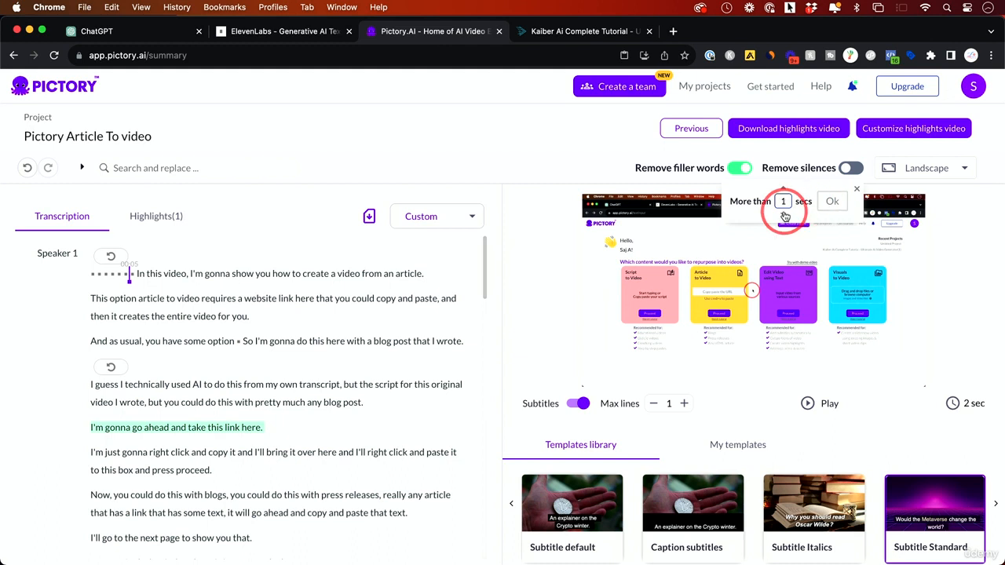
click(831, 204)
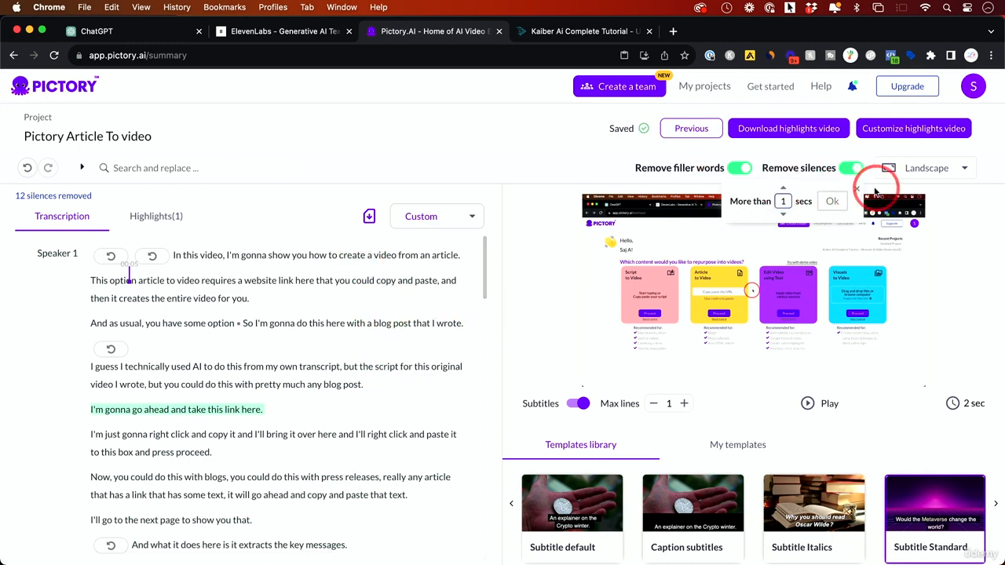
click(856, 192)
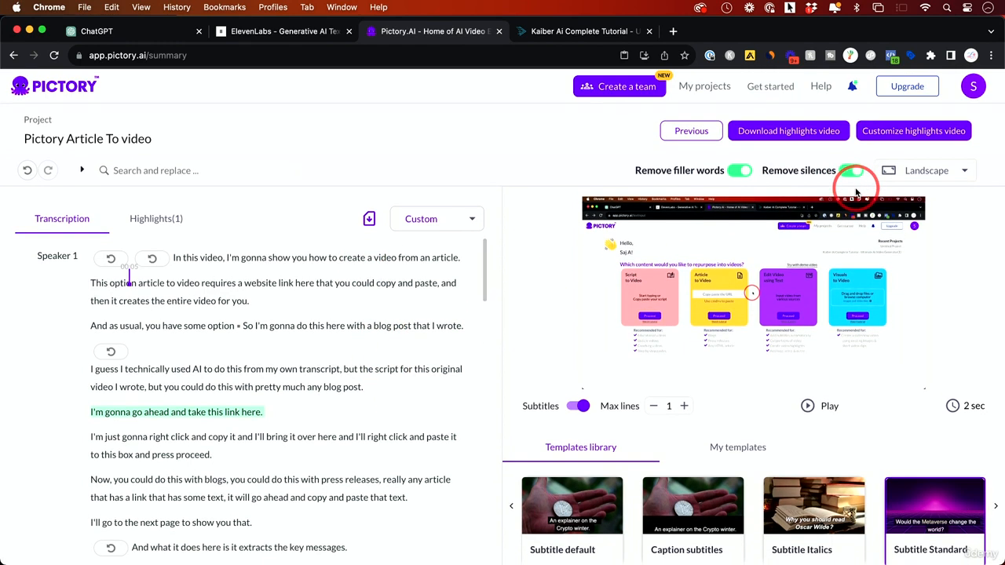
Step: Remove the highlight from "I'm gonna go ahead and take this link here." and open the full video for customization
click(920, 169)
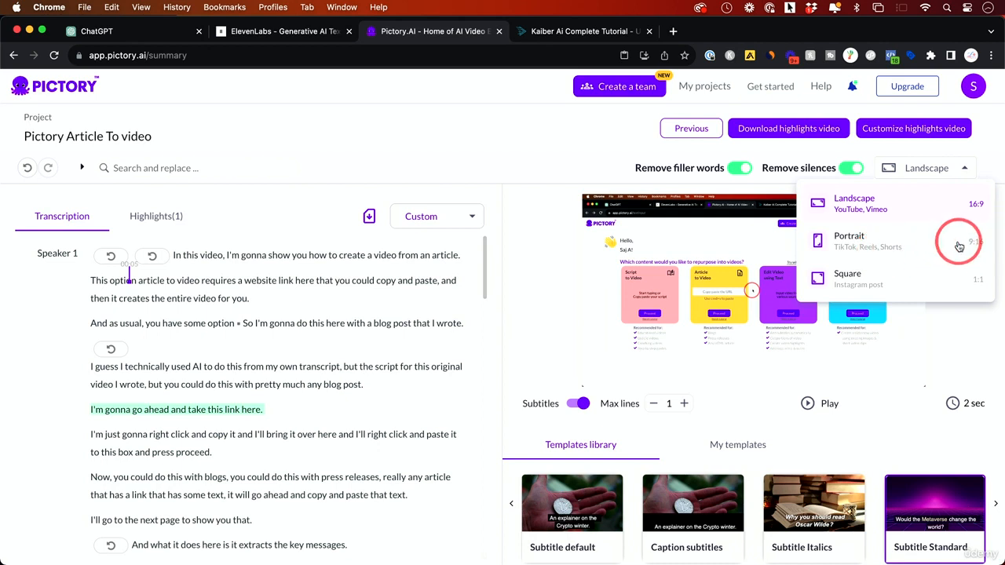
click(928, 169)
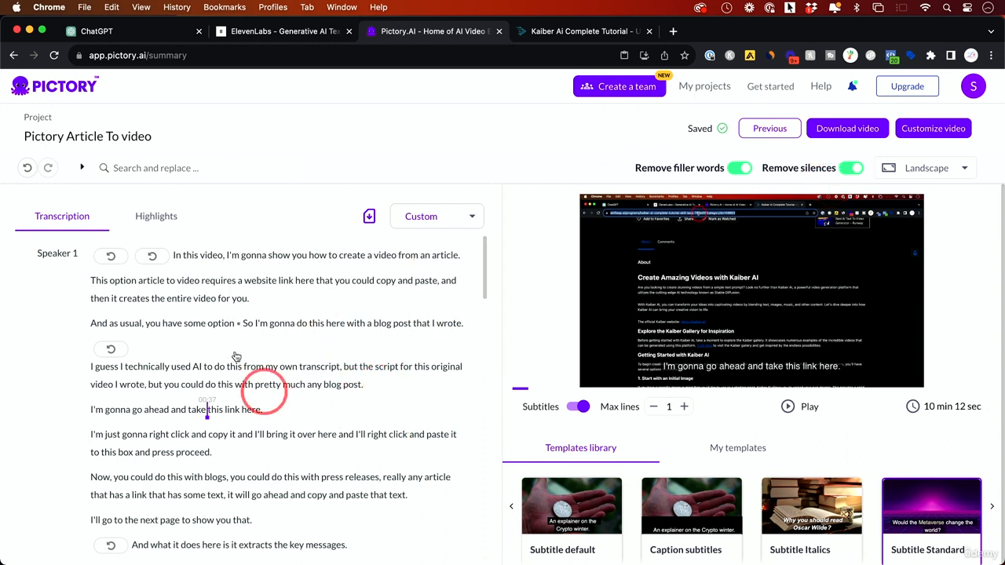
click(827, 185)
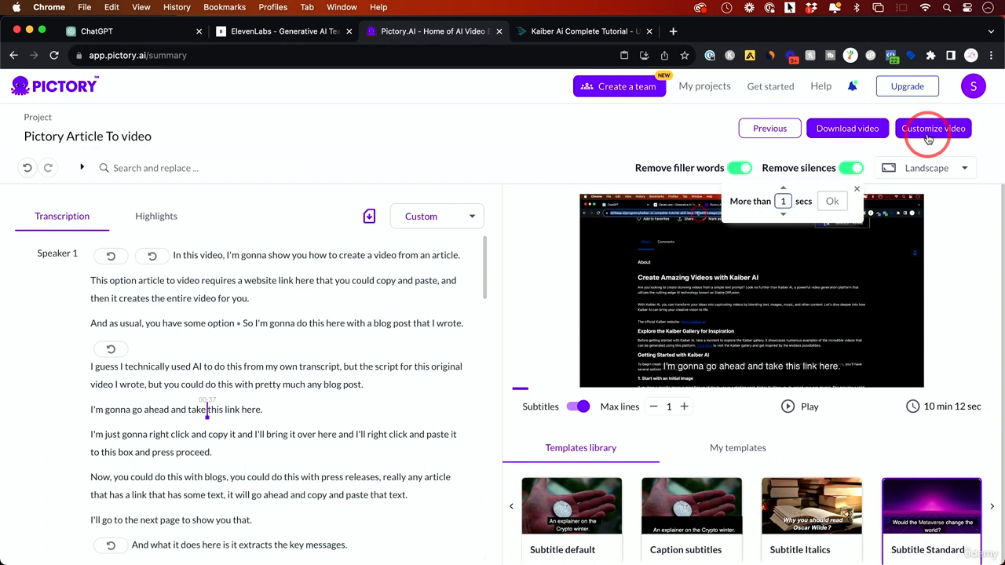
click(928, 138)
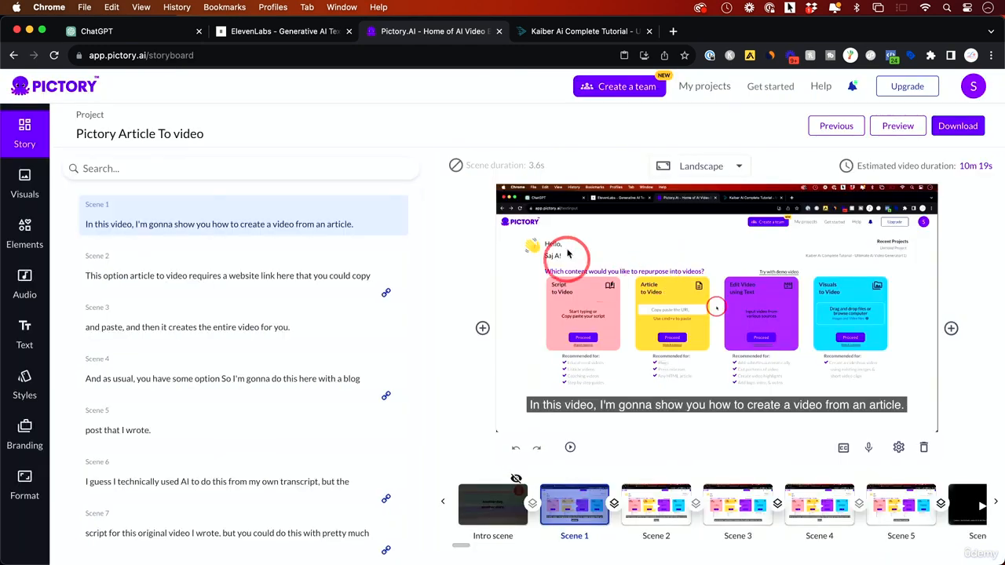
Step: Search the visuals library for "video editor" and apply the clip of the man in front of blue-lit monitors to scene 1
click(480, 328)
click(395, 179)
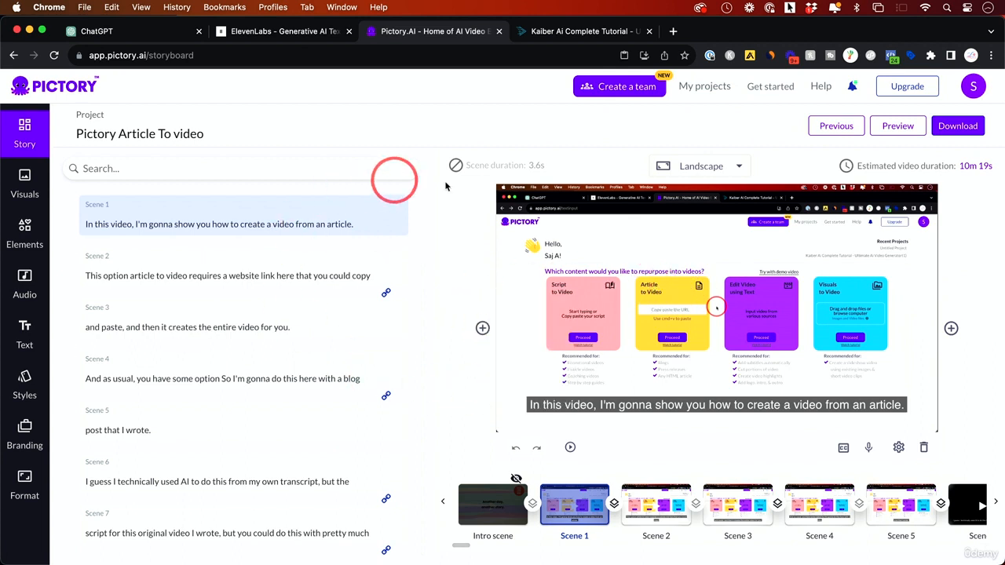
click(28, 183)
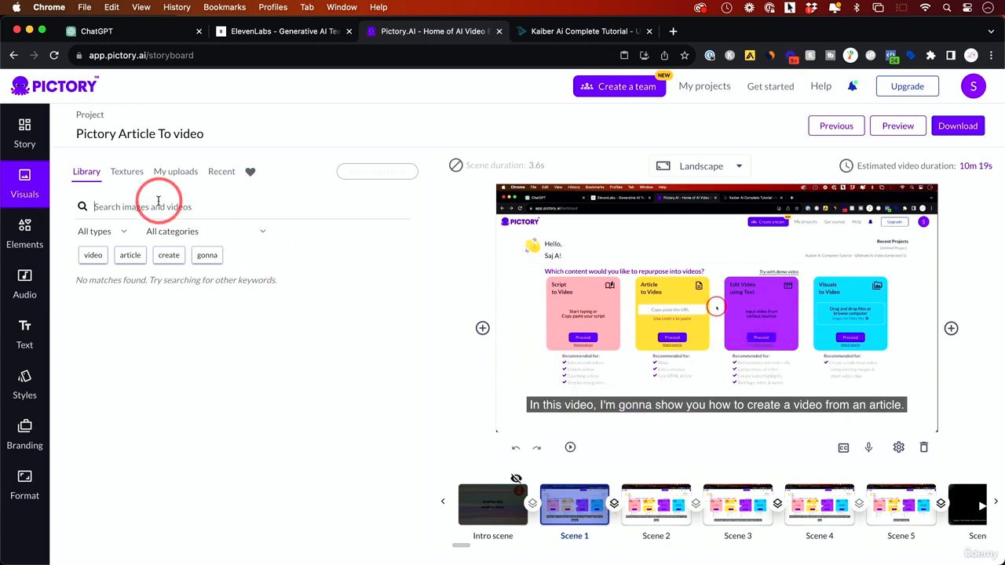
key(BackSpace)
key(BackSpace)
text(video editor)
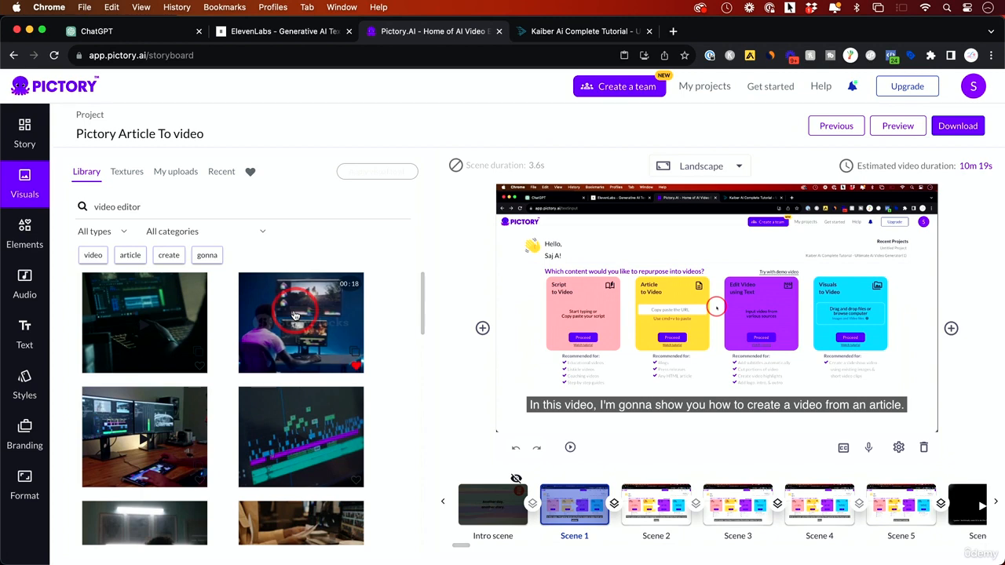
click(296, 314)
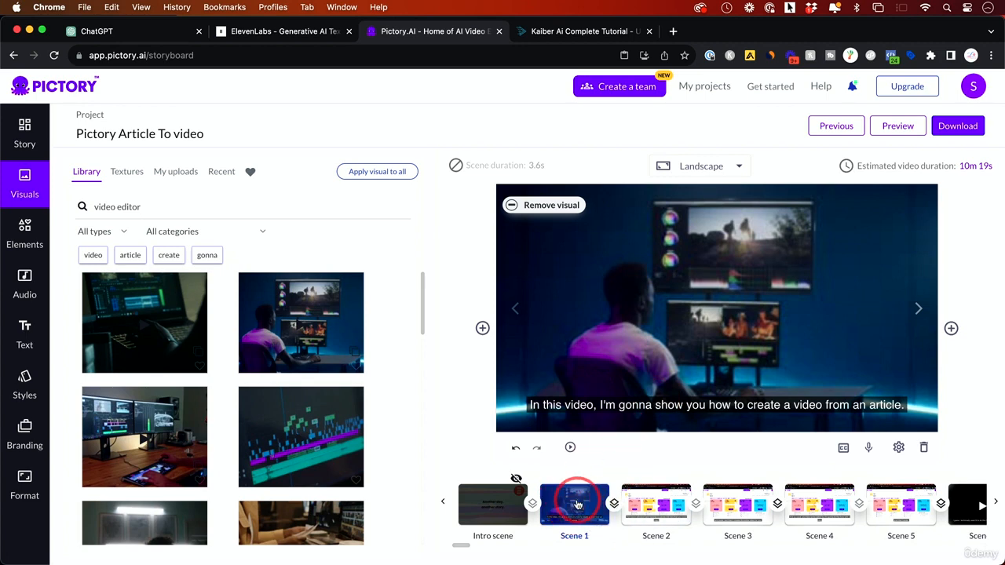
Step: Preview scene 1 with its stock visual and compare it with scene 2
click(571, 449)
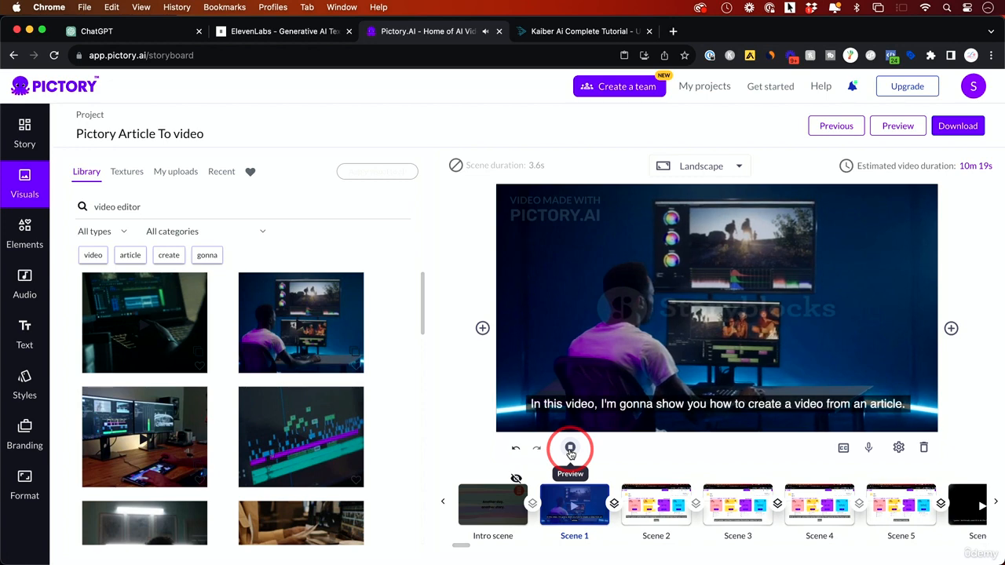
click(571, 449)
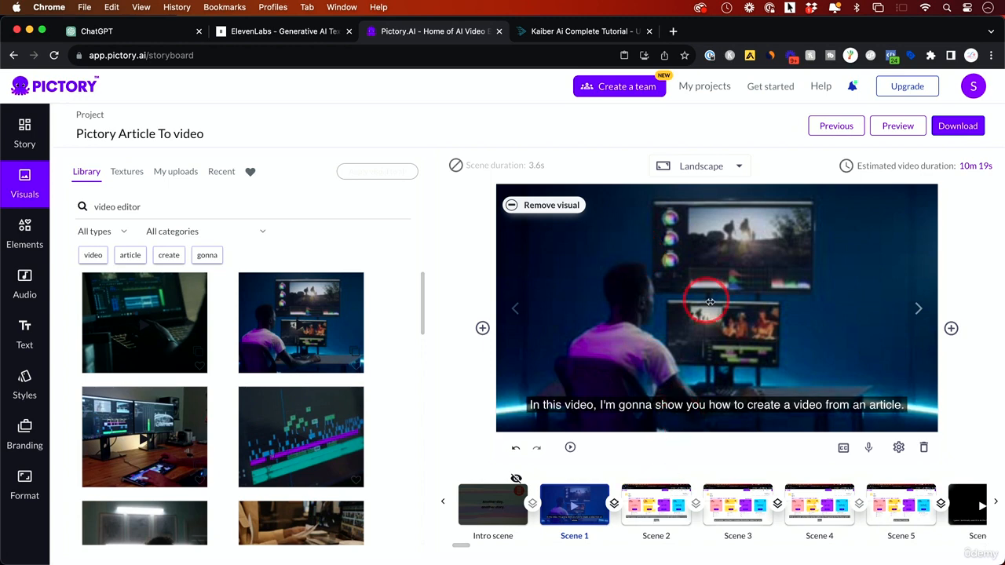
click(653, 502)
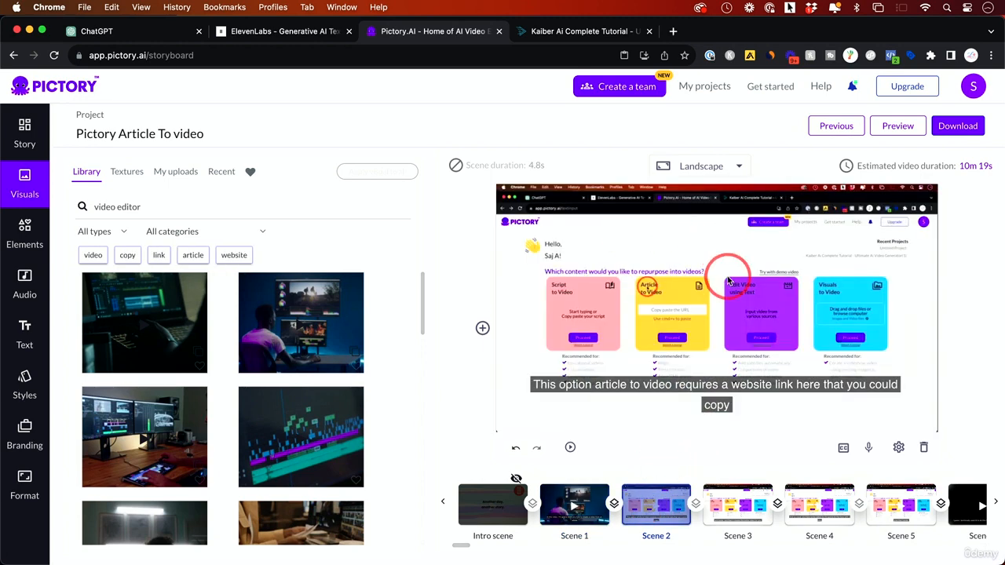
click(574, 493)
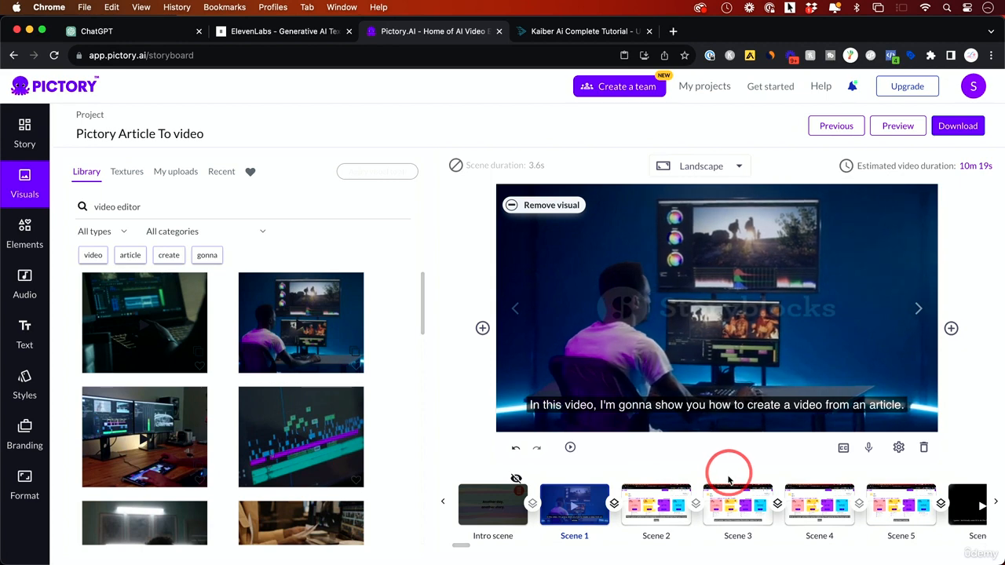
Step: Apply the library clip of a man editing at two desk monitors to scene 2, and remove that visual again
click(664, 509)
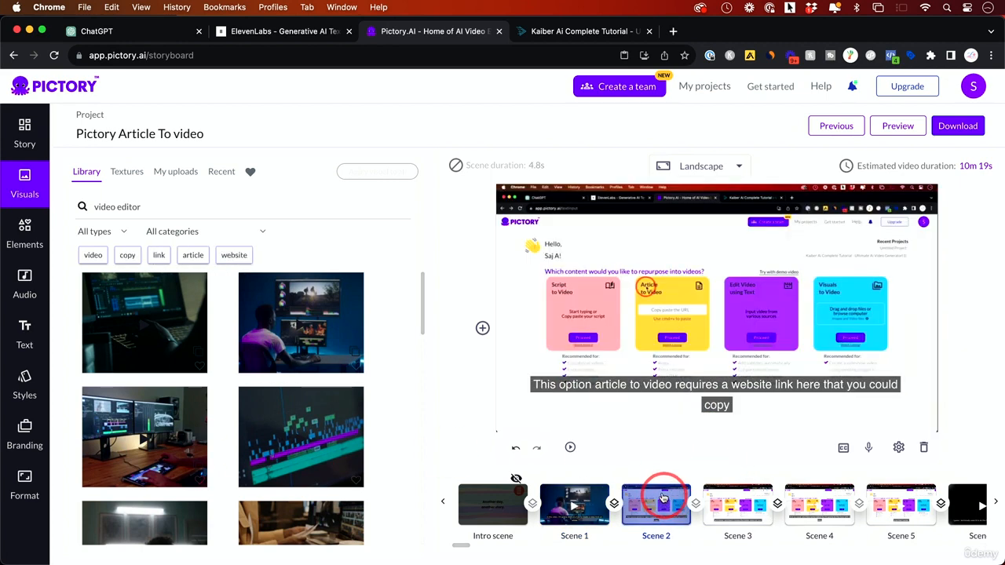
click(128, 435)
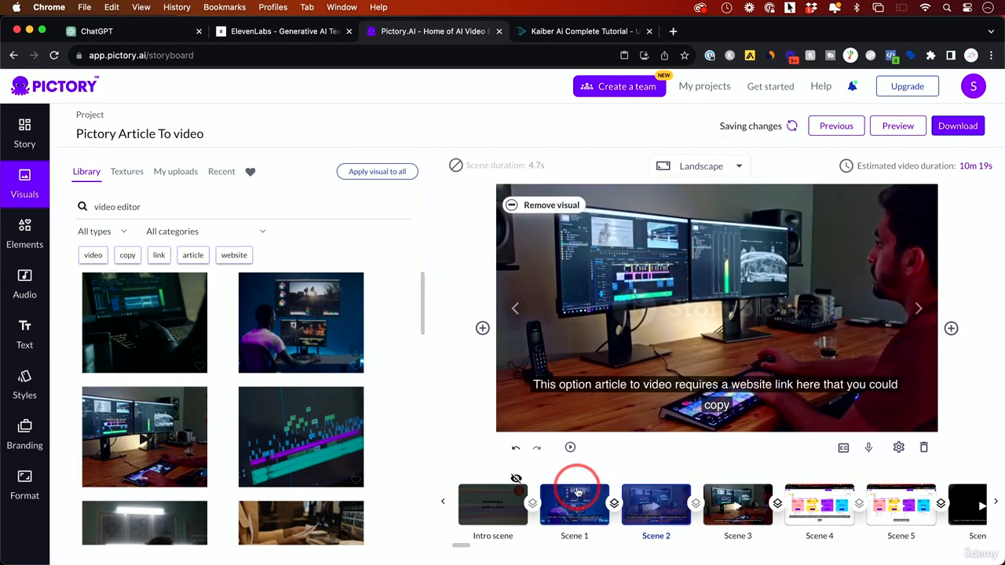
click(577, 496)
click(662, 494)
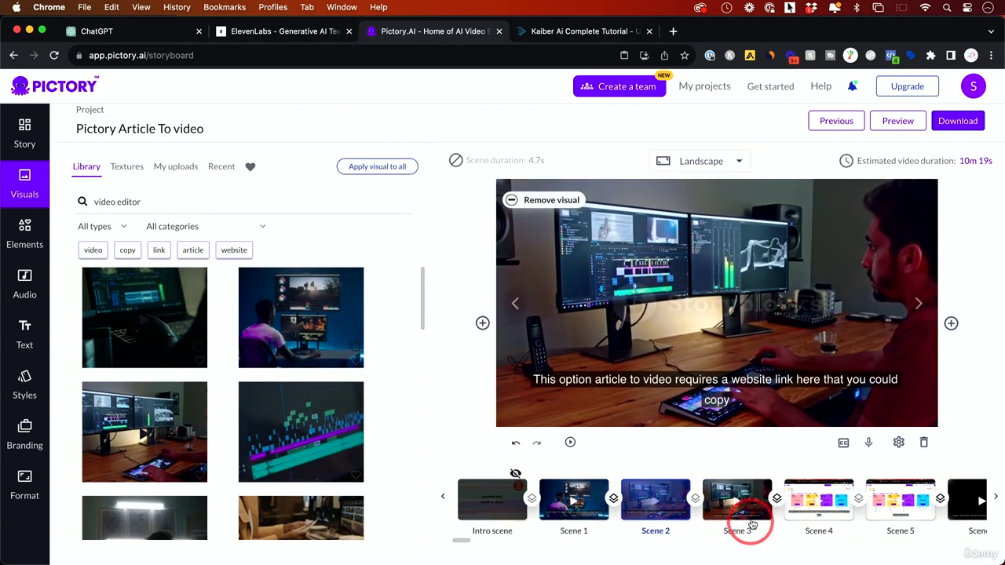
click(549, 201)
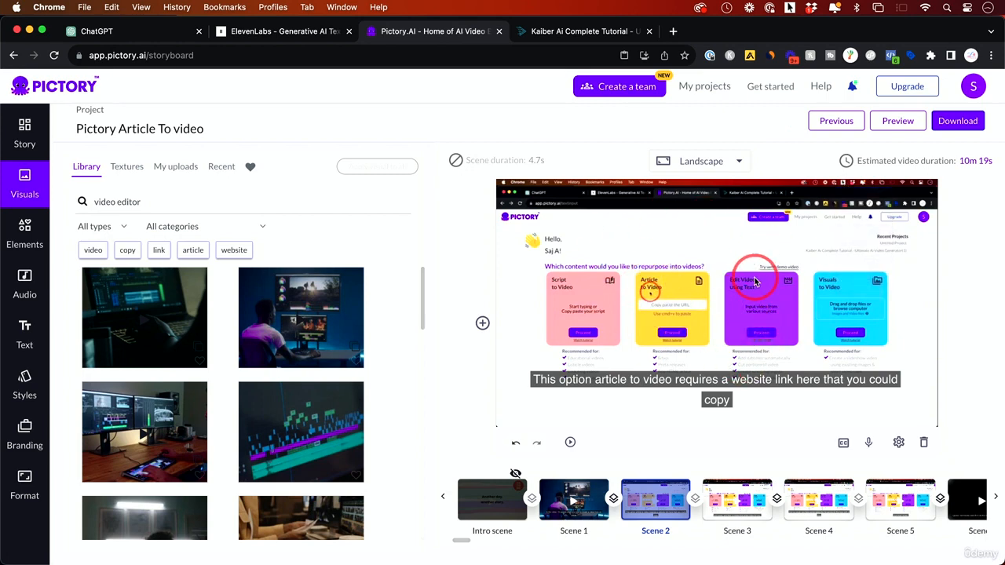
Step: Look through the story, elements, audio, text and format options, and open the download choices for the project
click(12, 135)
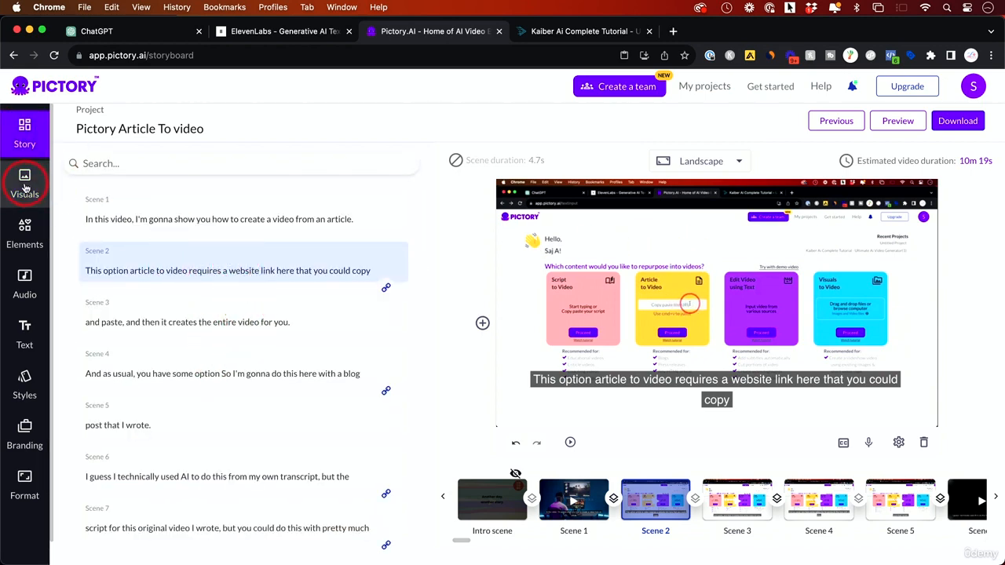
click(25, 243)
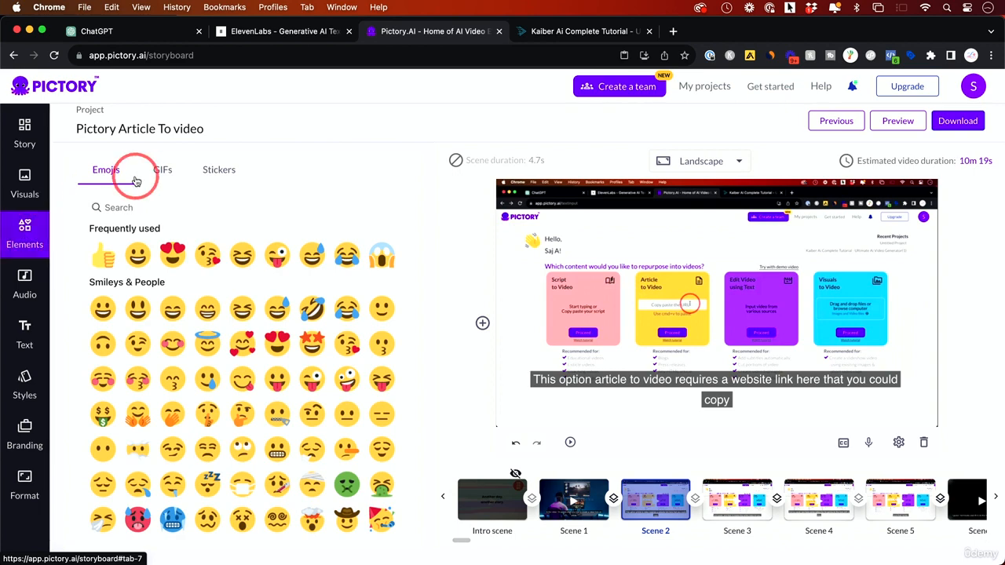
click(23, 289)
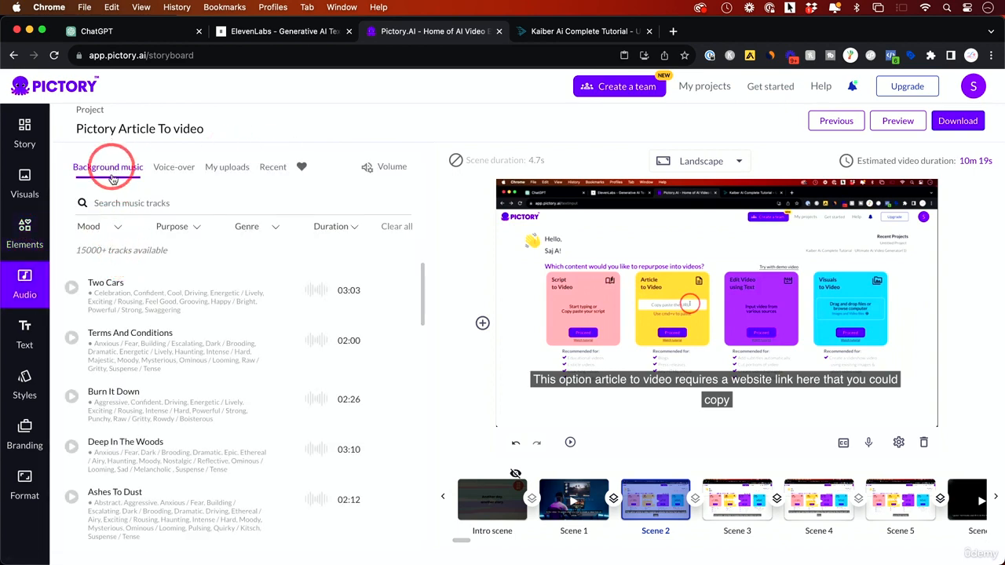
click(24, 336)
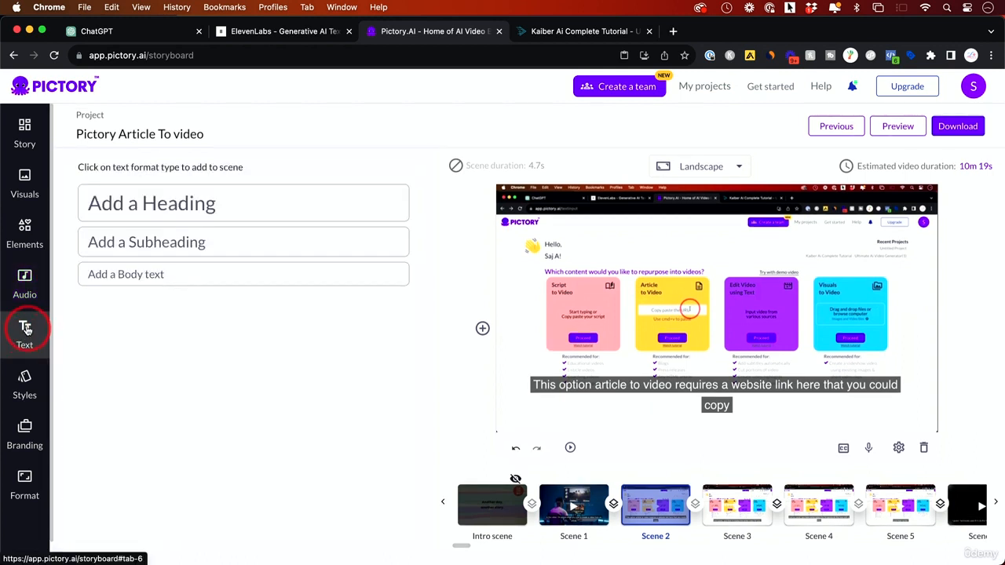
click(26, 476)
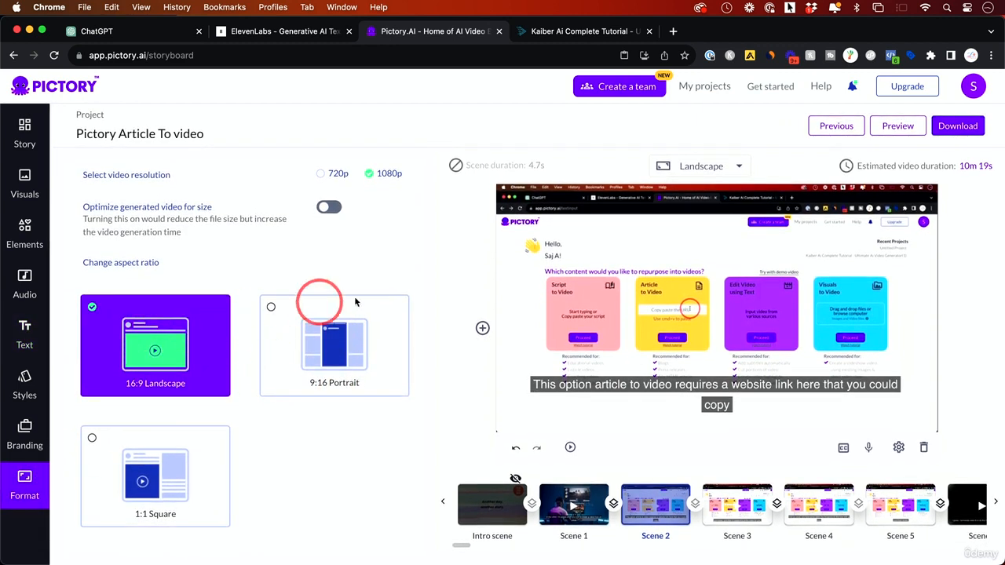
click(957, 127)
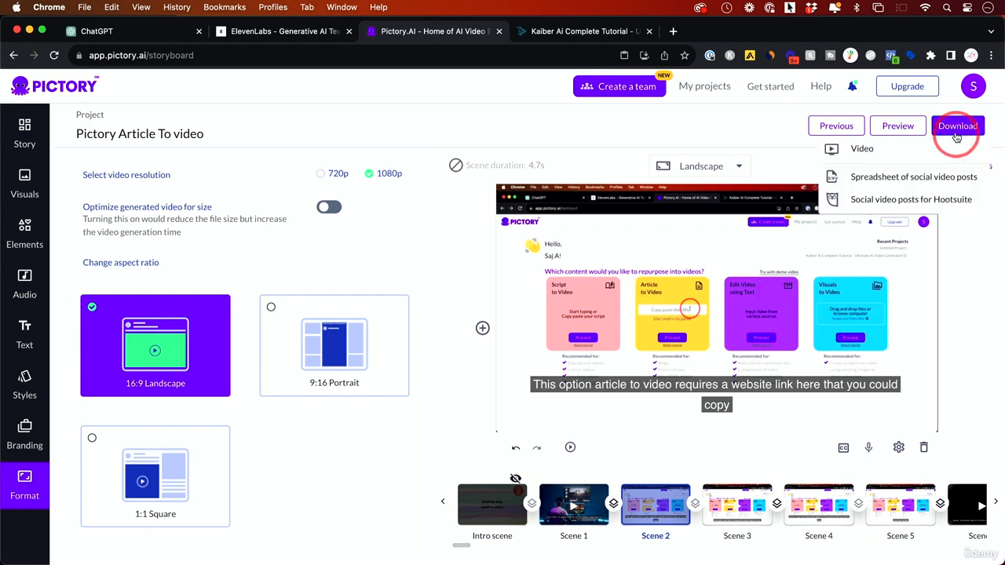